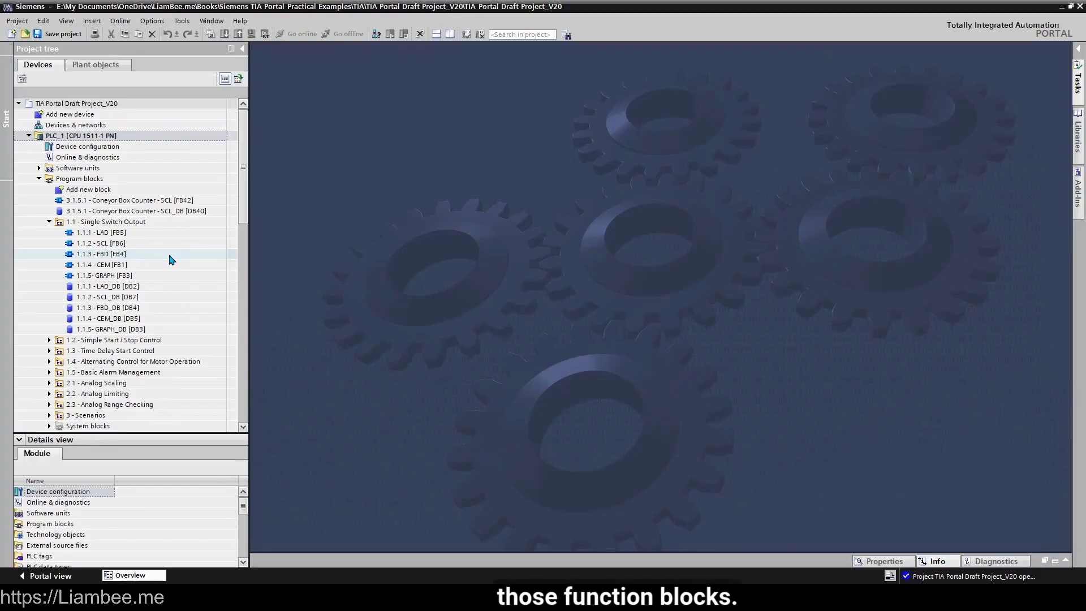
# - Add a program cycle organization block named Main to the program blocks, with LAD as its language
pyautogui.click(97, 194)
pyautogui.doubleClick(93, 195)
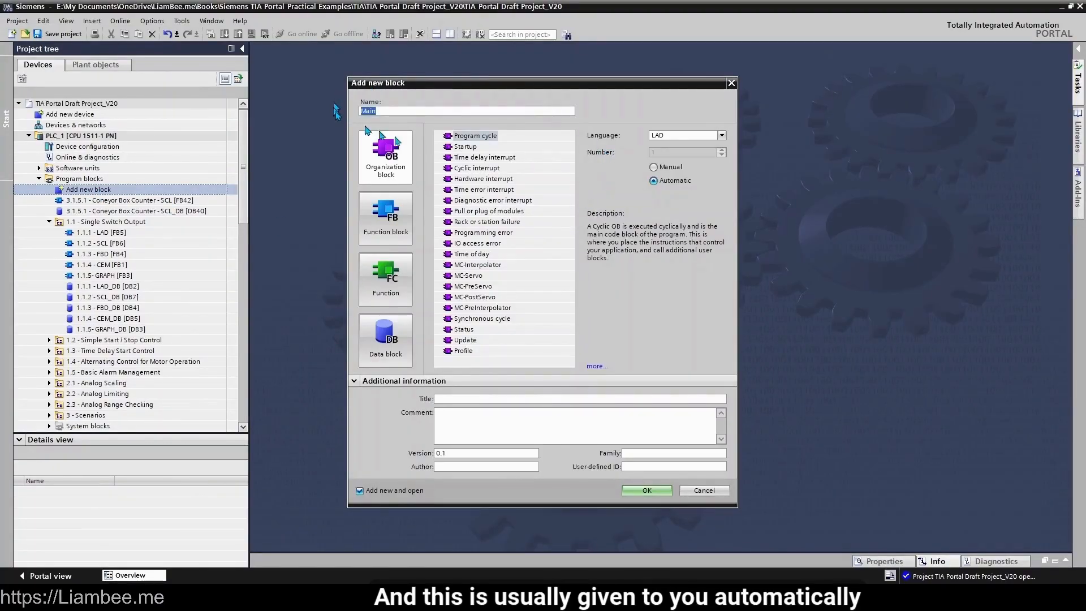
pyautogui.click(482, 137)
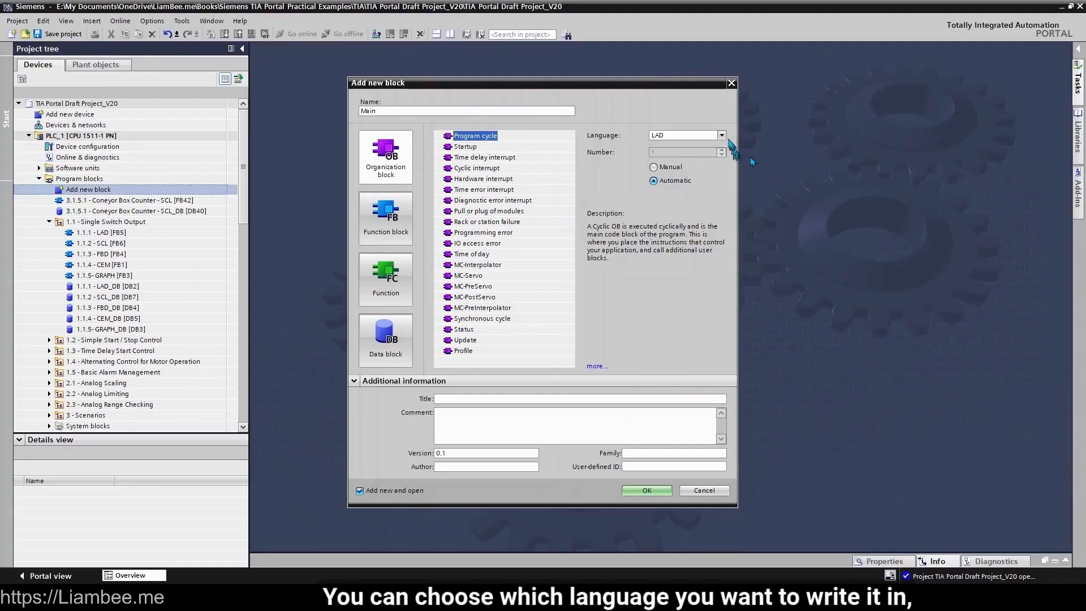
pyautogui.click(721, 136)
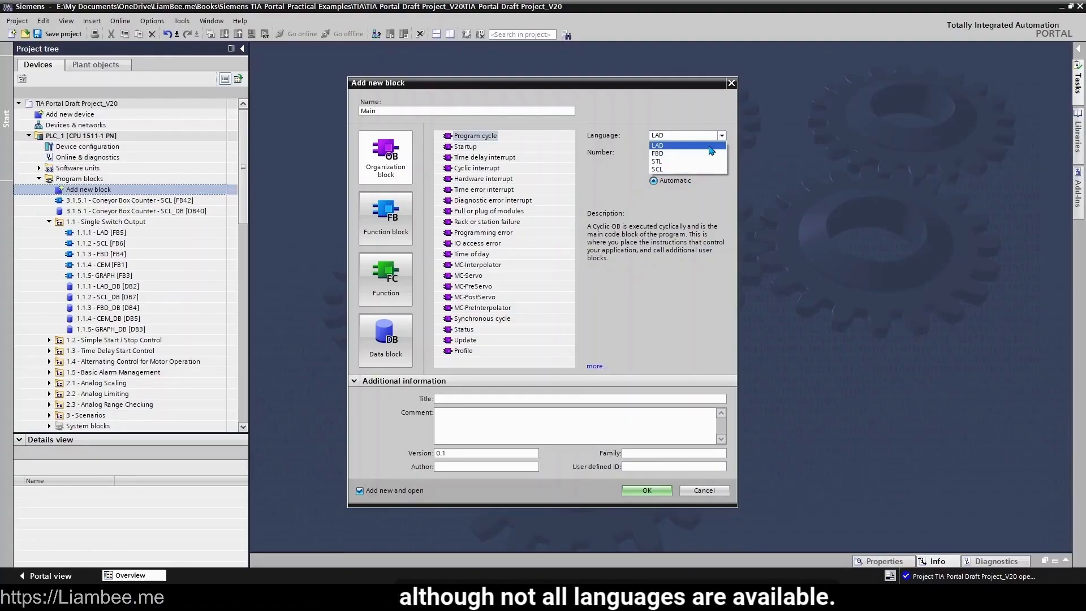
pyautogui.click(710, 147)
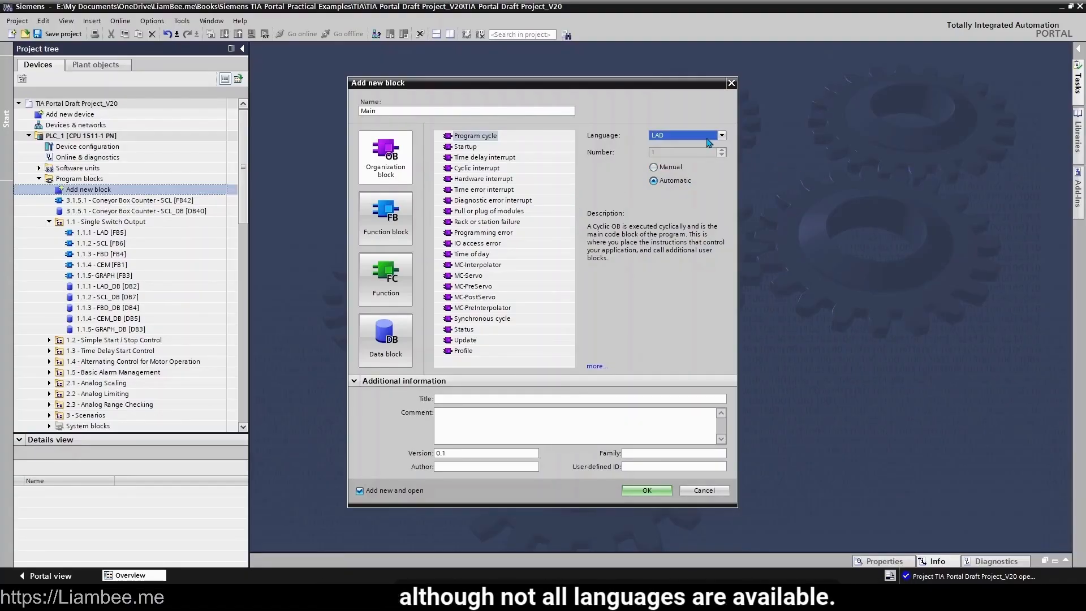
pyautogui.click(601, 399)
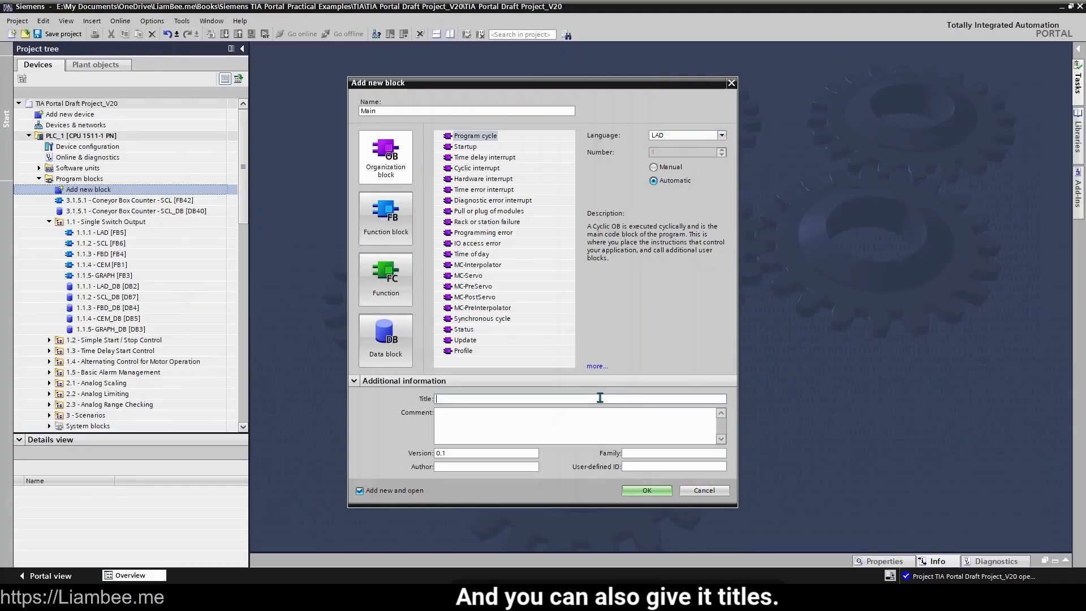
pyautogui.click(479, 467)
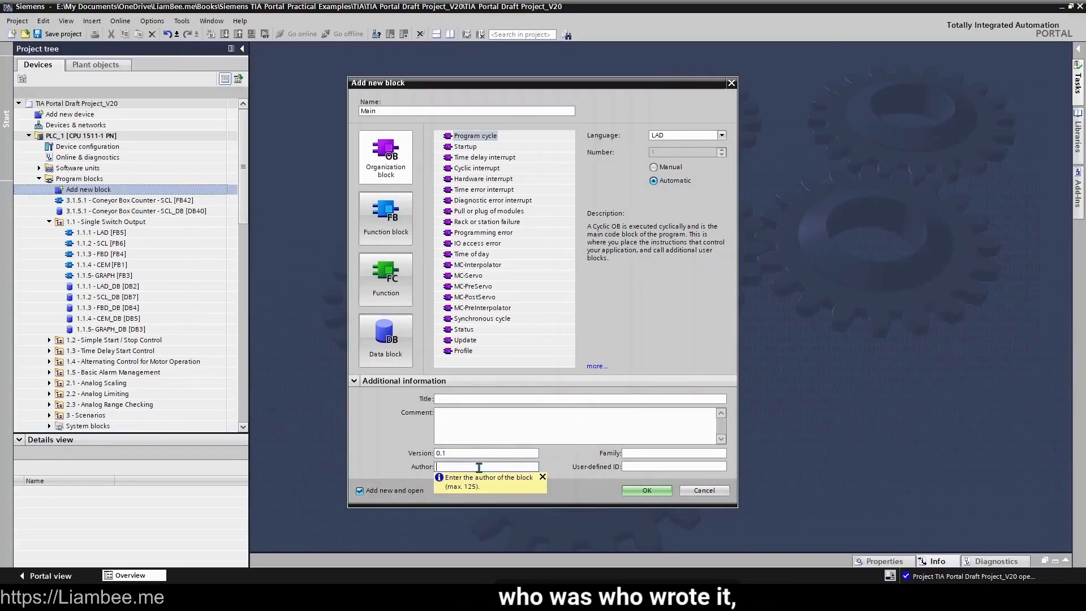
pyautogui.click(662, 453)
pyautogui.click(664, 468)
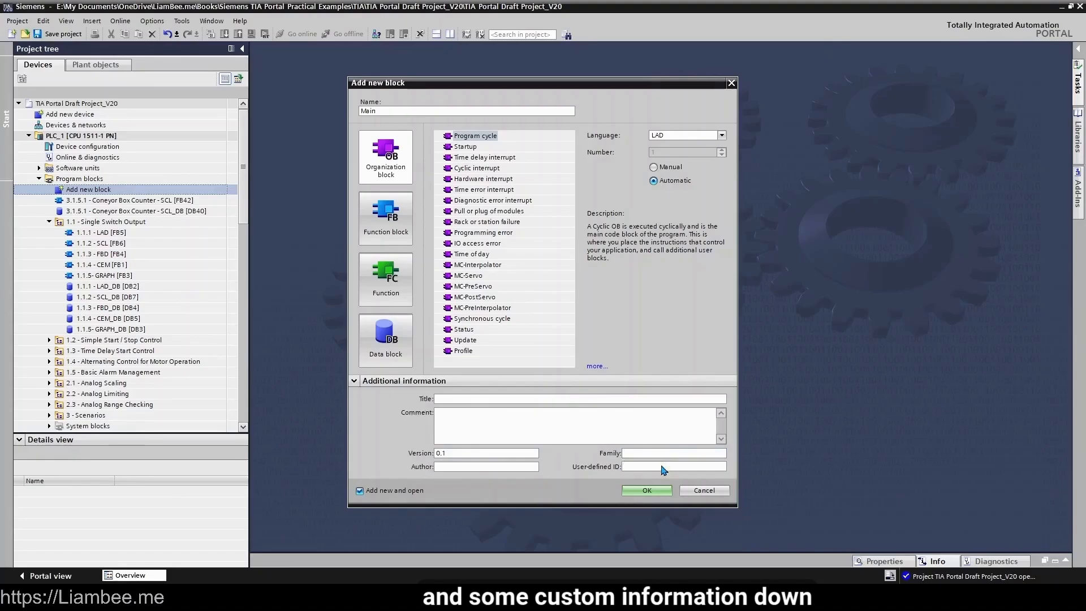
pyautogui.click(662, 453)
pyautogui.click(661, 467)
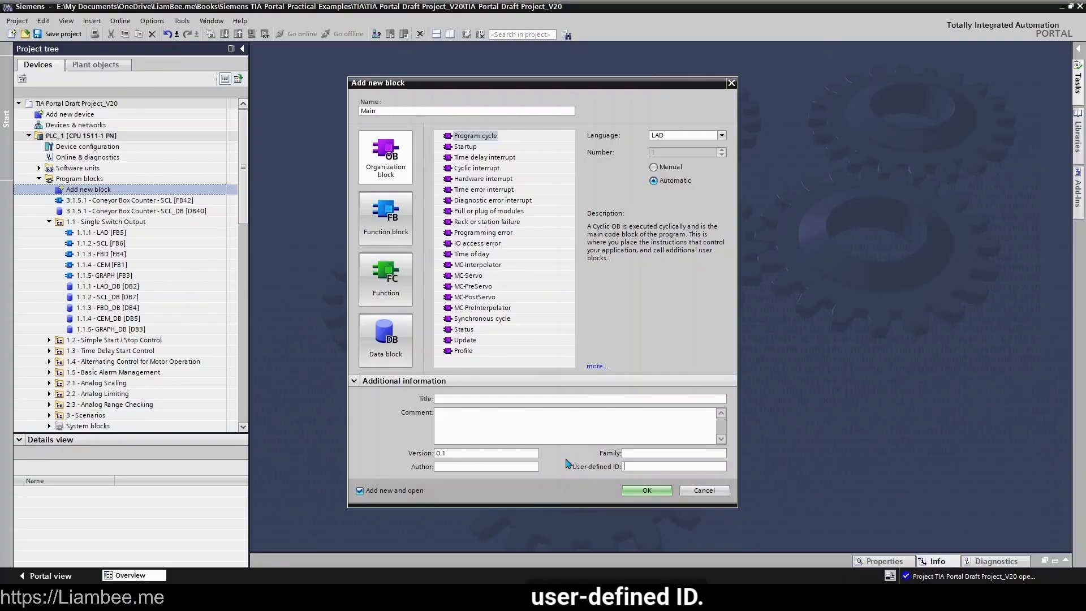
pyautogui.click(632, 489)
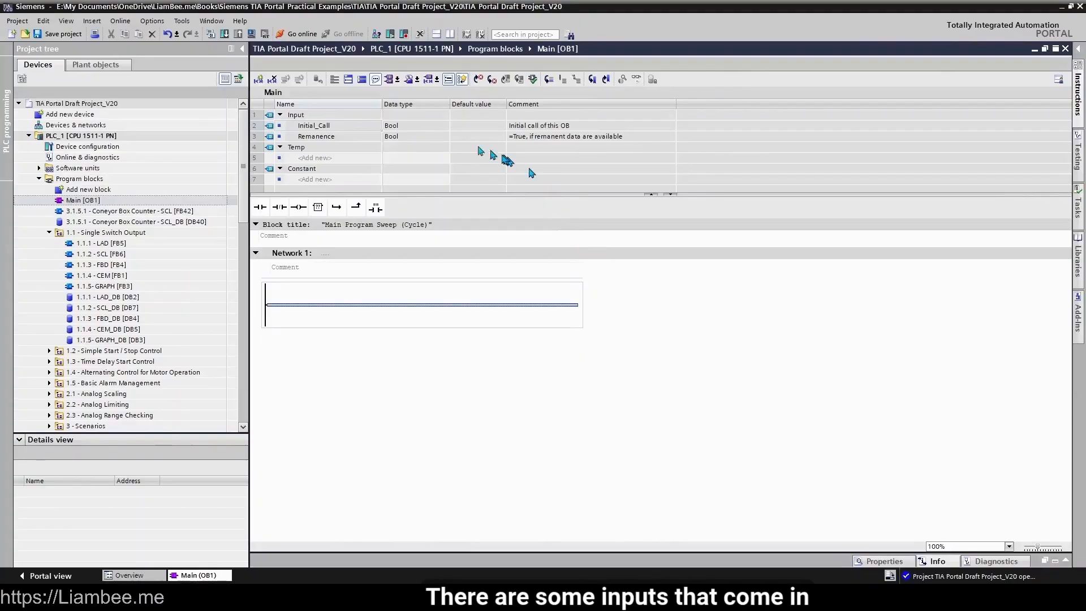
# - Declare a Bool temporary variable named Variable in the Main block's interface
pyautogui.click(307, 127)
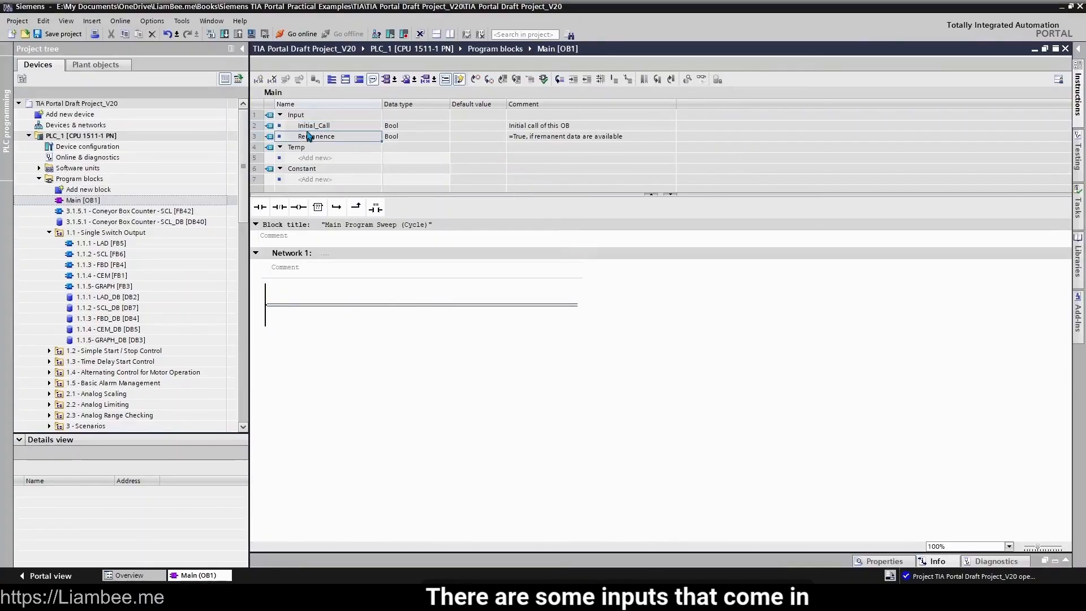
pyautogui.click(517, 301)
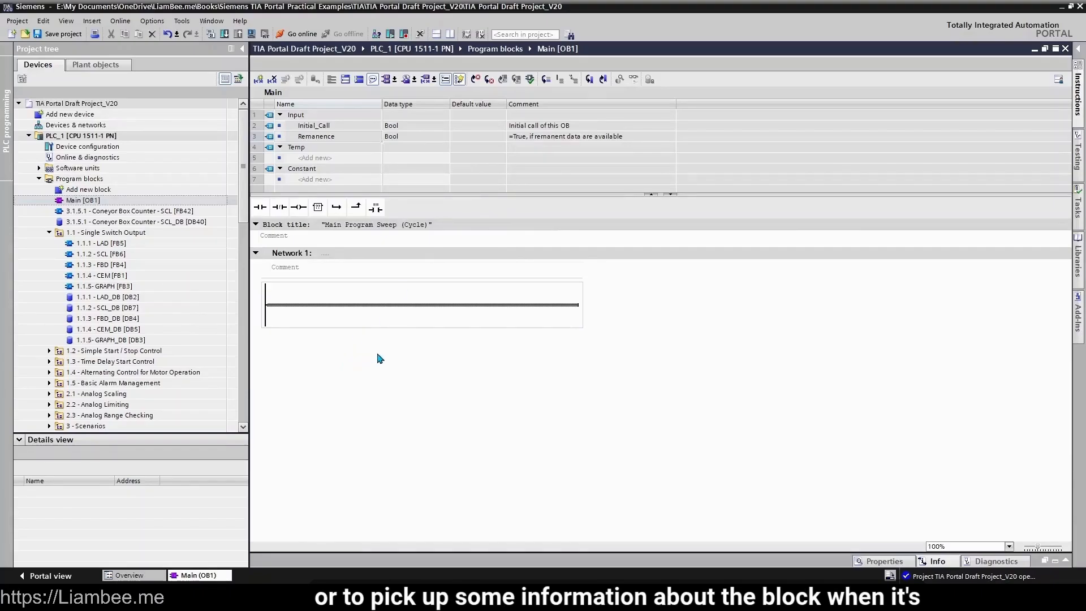
pyautogui.click(436, 159)
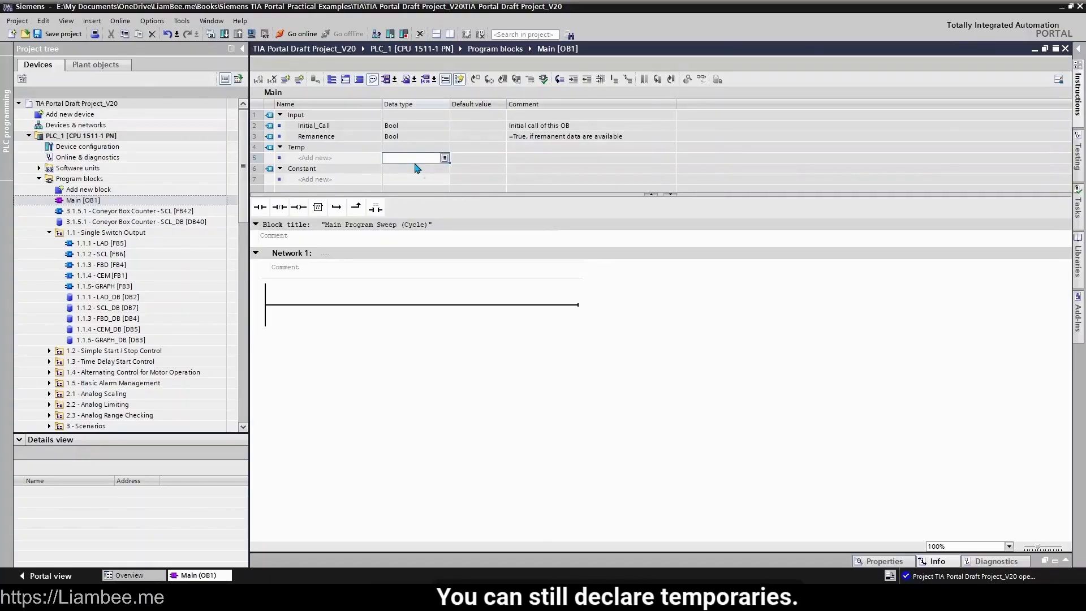
pyautogui.click(342, 158)
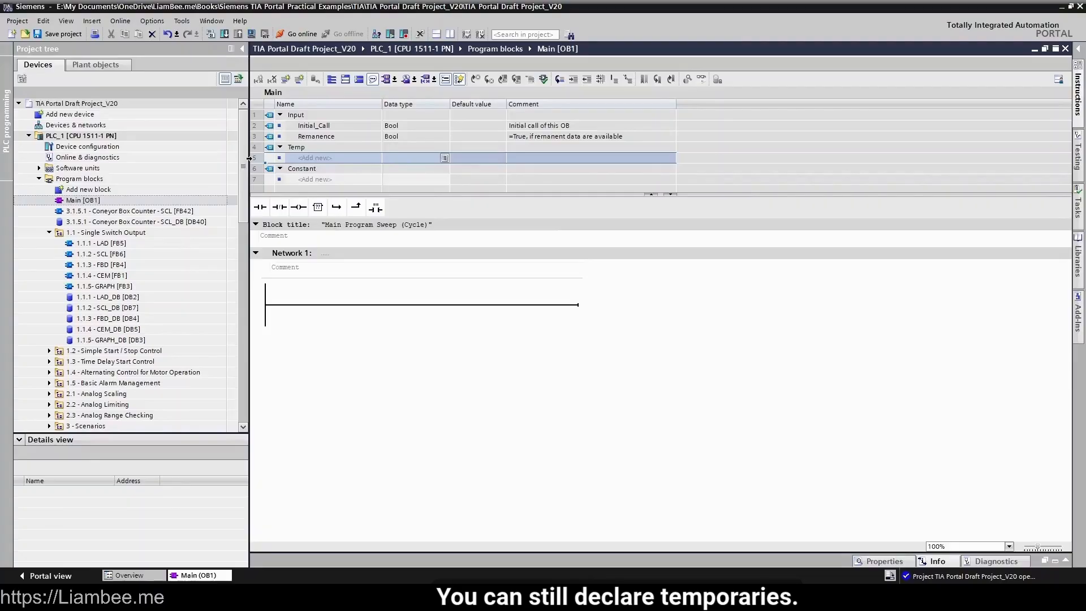
pyautogui.click(347, 159)
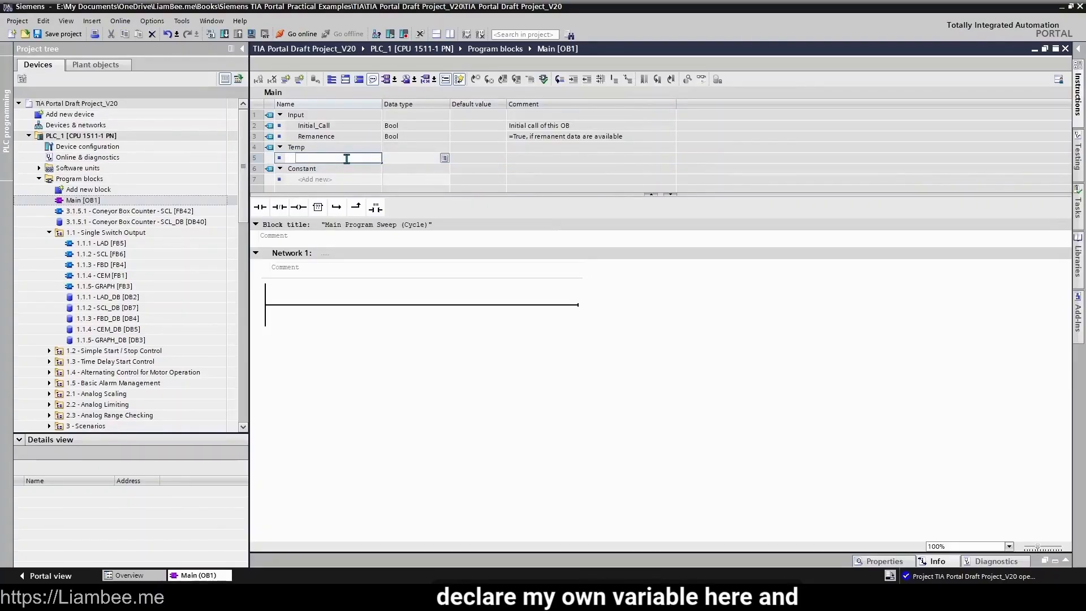
pyautogui.write('Variable')
pyautogui.press('Return')
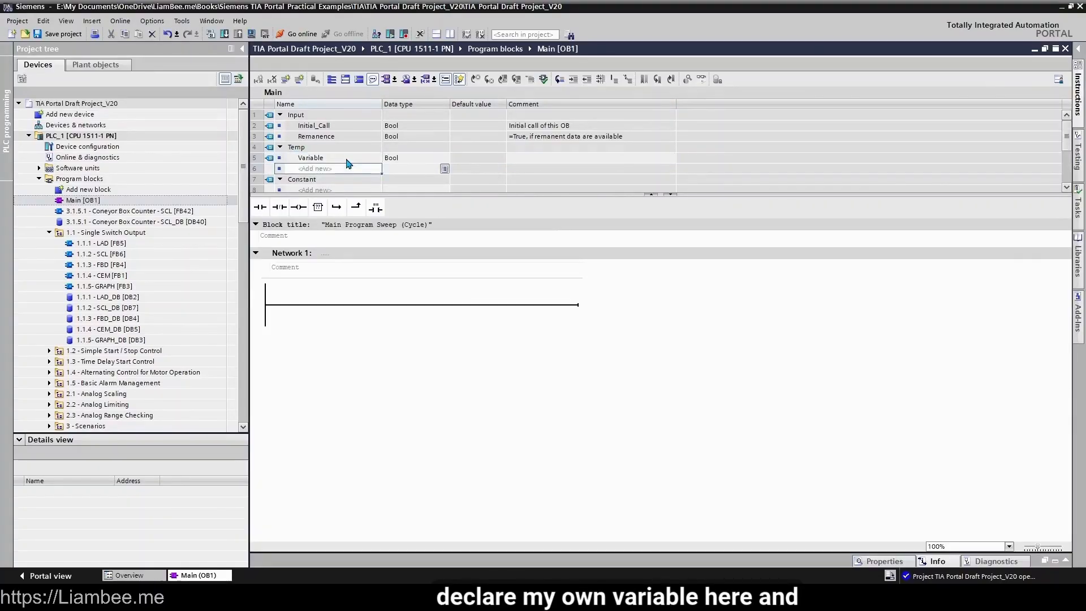
pyautogui.click(457, 315)
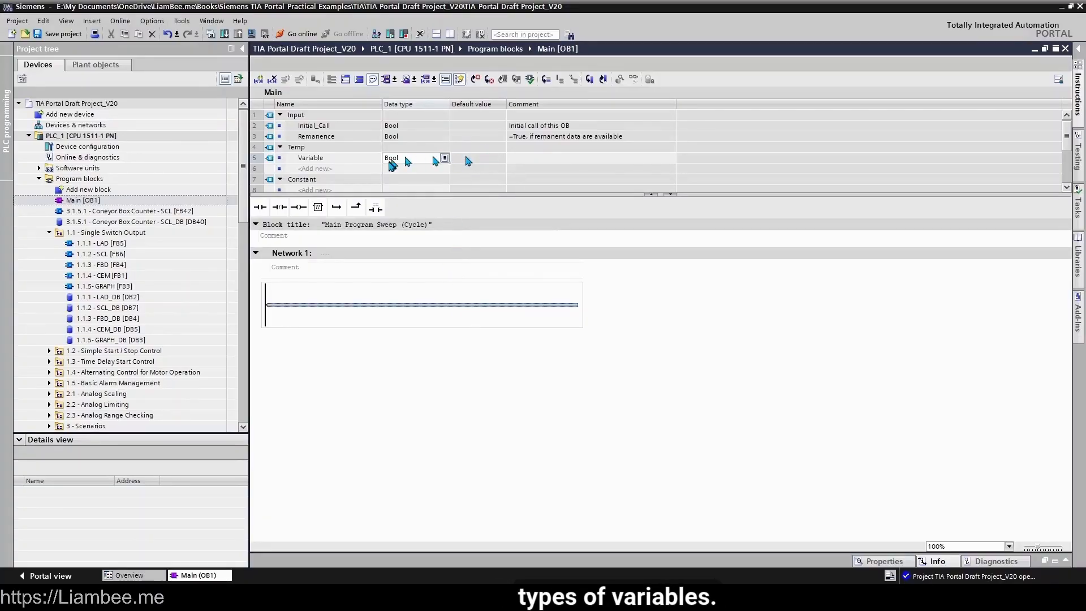
pyautogui.scroll(-1, 390, 162)
pyautogui.click(331, 159)
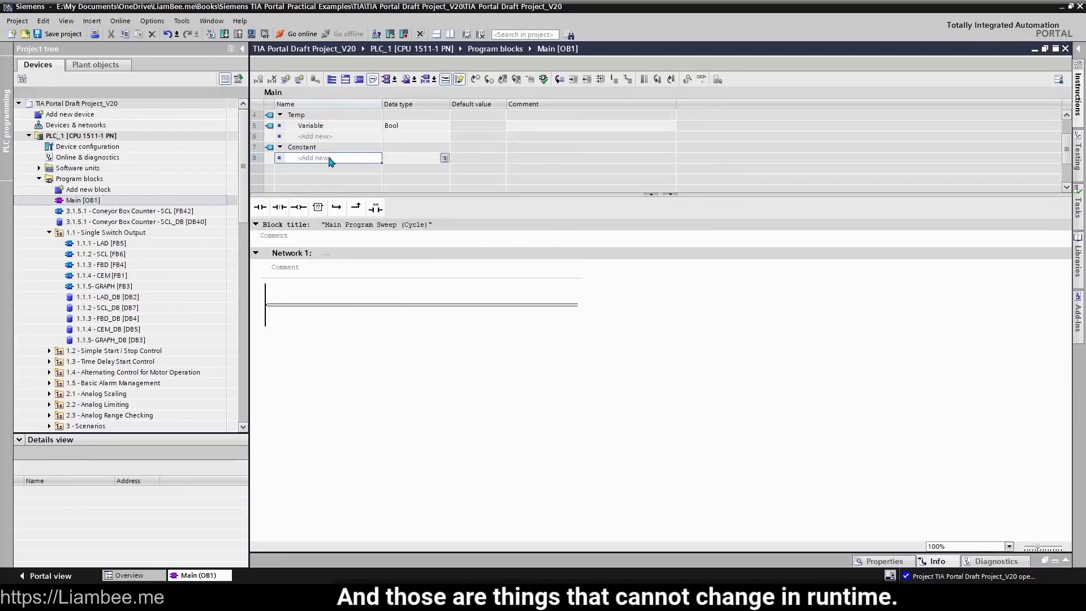
pyautogui.click(343, 441)
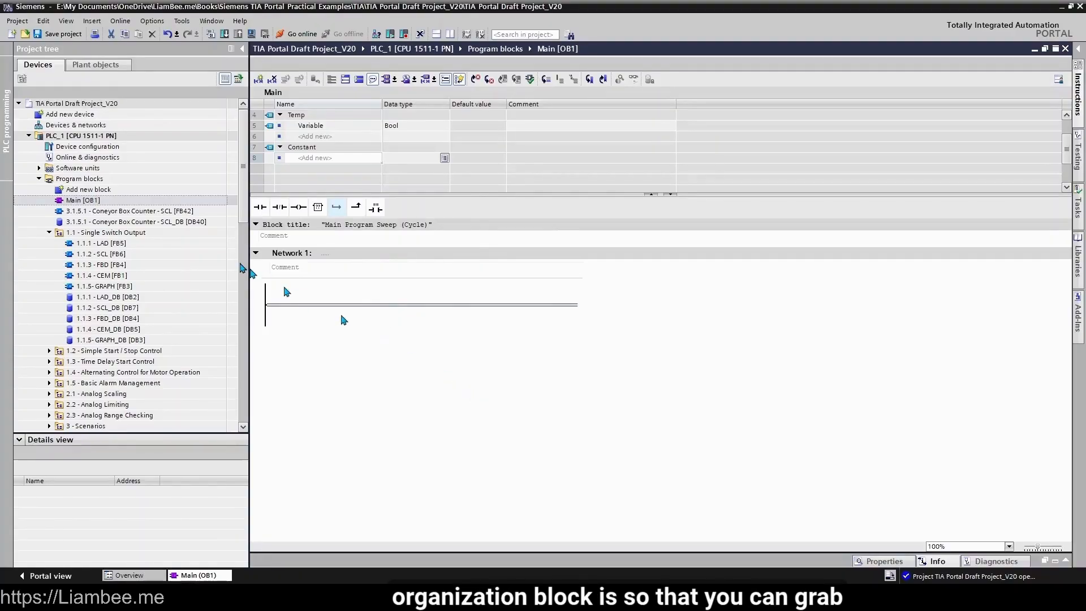
# - Call the 1.1.1 - LAD function block in Network 1 of Main, using the existing 1.1.1 - LAD_DB as its instance
pyautogui.click(117, 244)
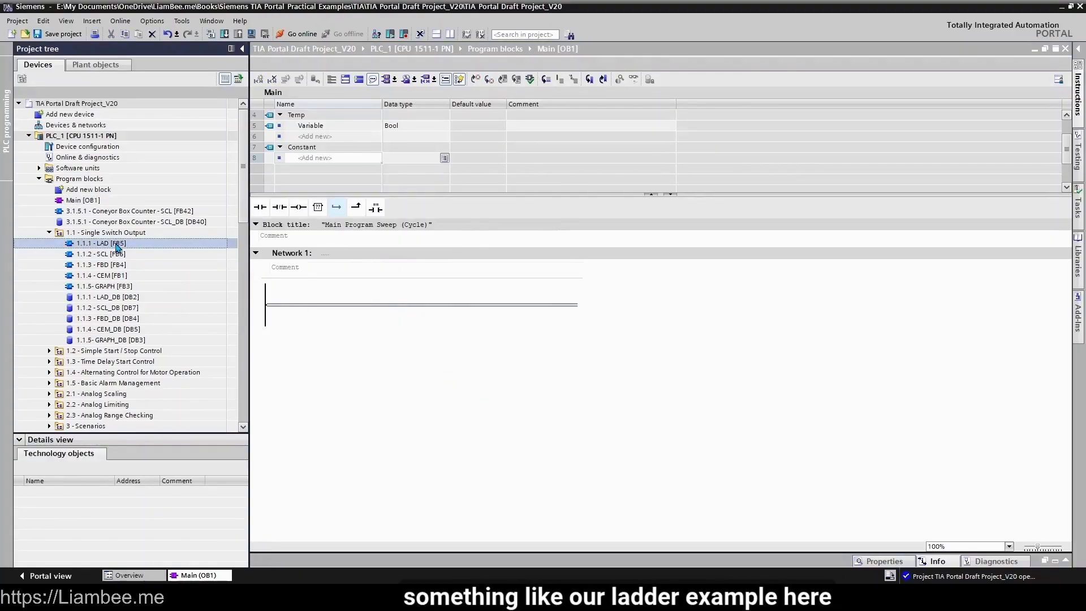
pyautogui.moveTo(119, 244); pyautogui.dragTo(406, 311)
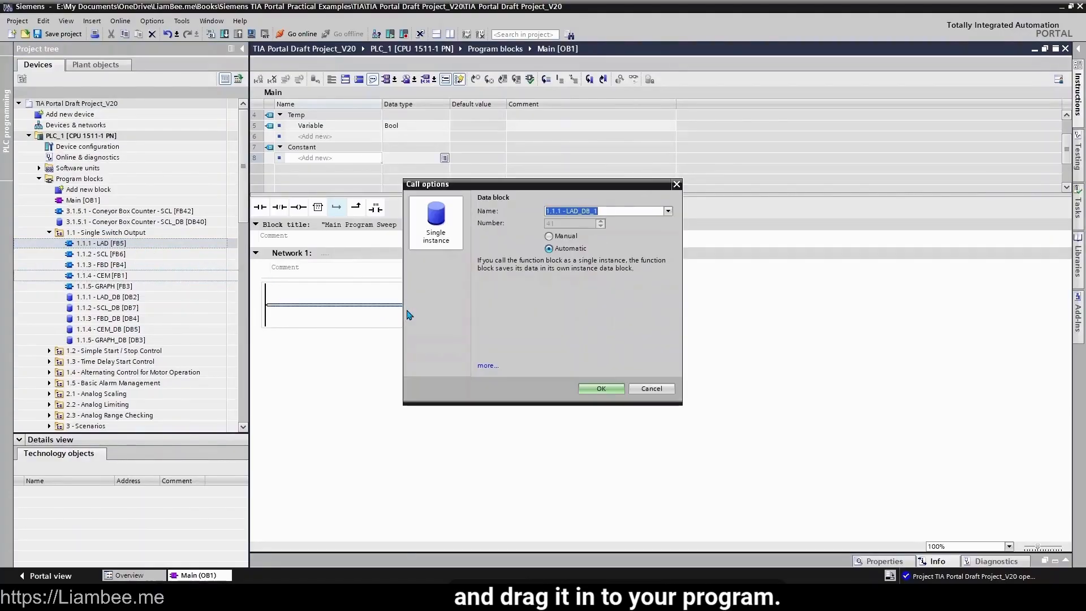
pyautogui.click(668, 212)
pyautogui.click(640, 221)
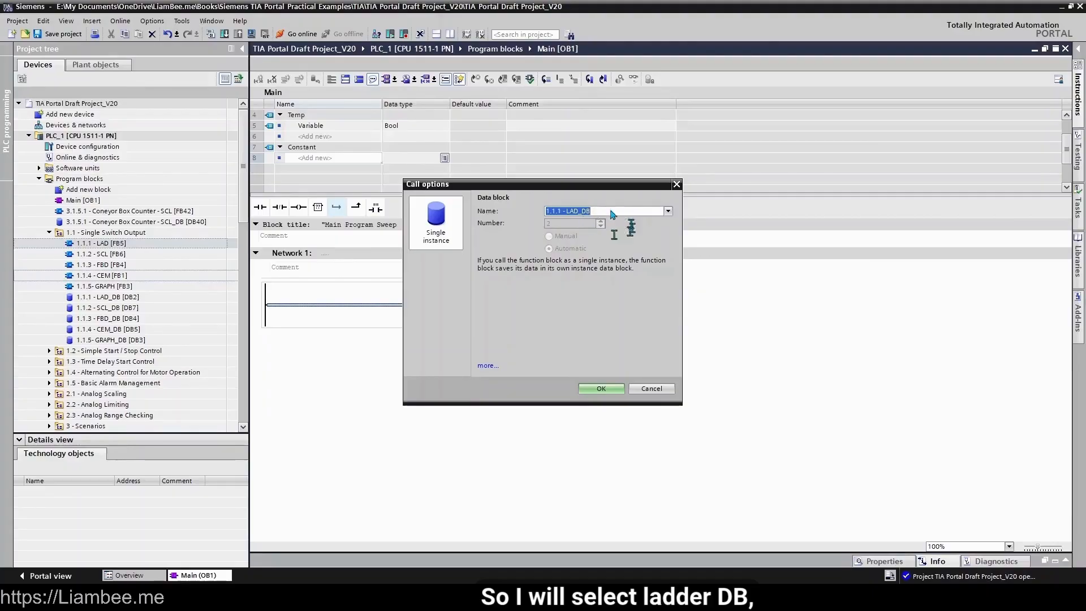
pyautogui.click(595, 389)
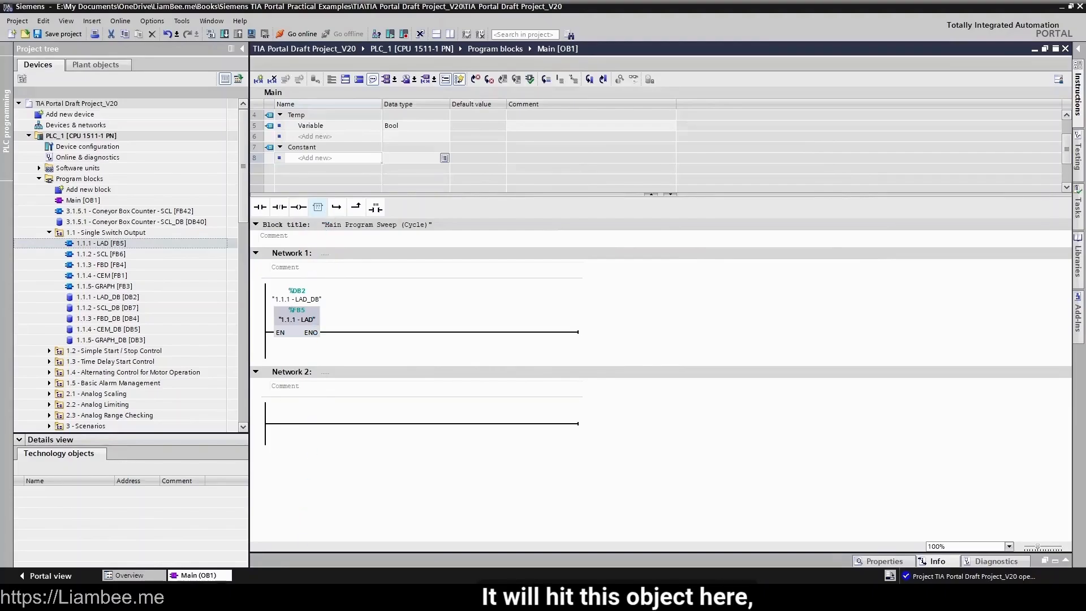
# - Open the called 1.1.1 - LAD block to view its logic, and close it to return to Main
pyautogui.click(310, 334)
pyautogui.doubleClick(302, 324)
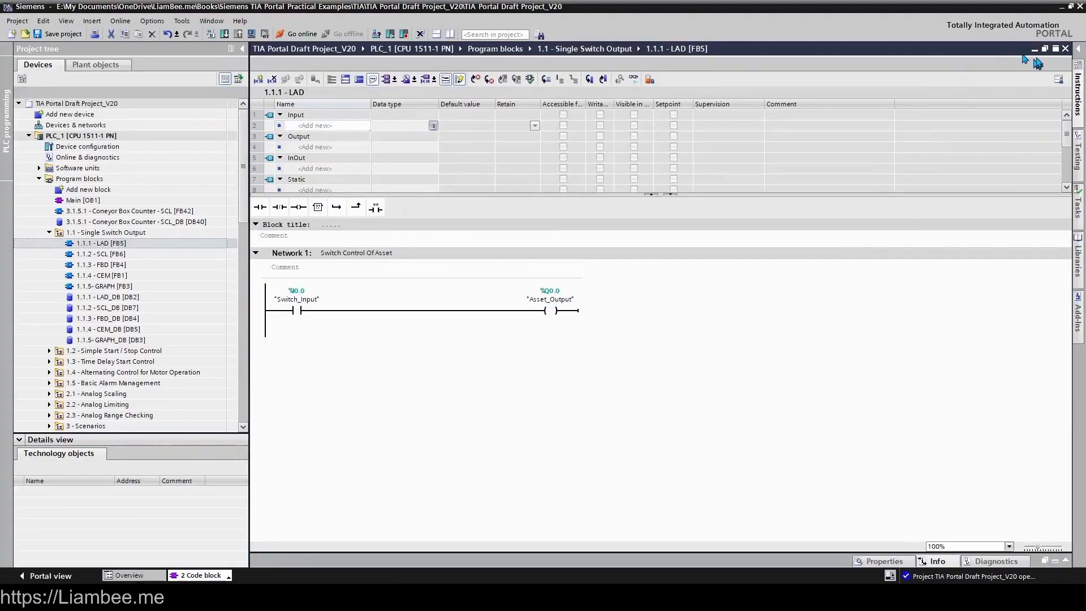
pyautogui.click(1065, 48)
# - Insert a normally open contact and an output coil after the 1.1.1 - LAD call in Network 1
pyautogui.click(361, 333)
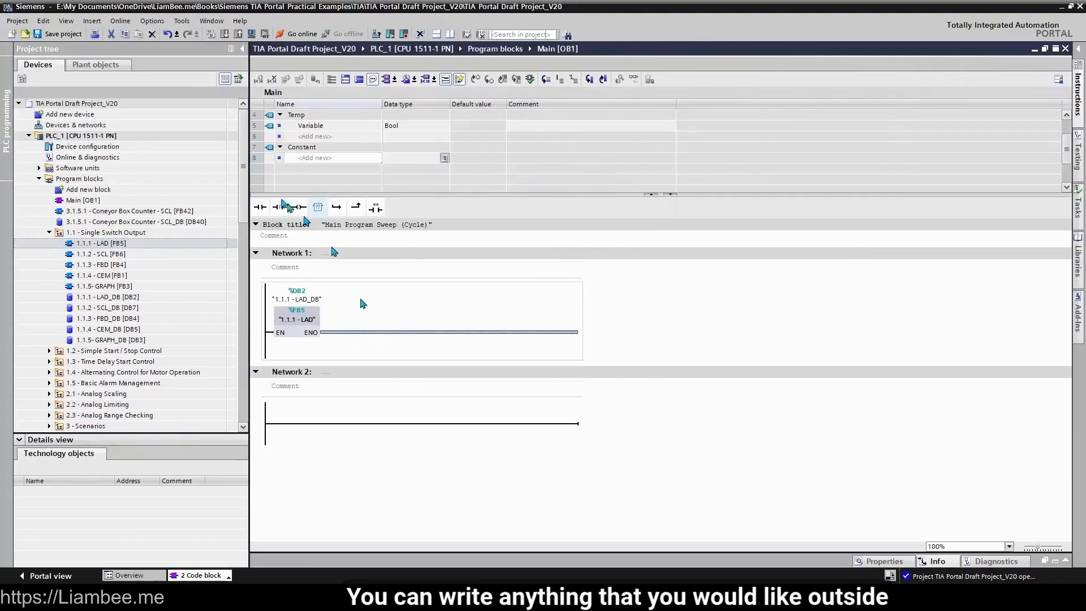
pyautogui.click(260, 207)
pyautogui.click(299, 207)
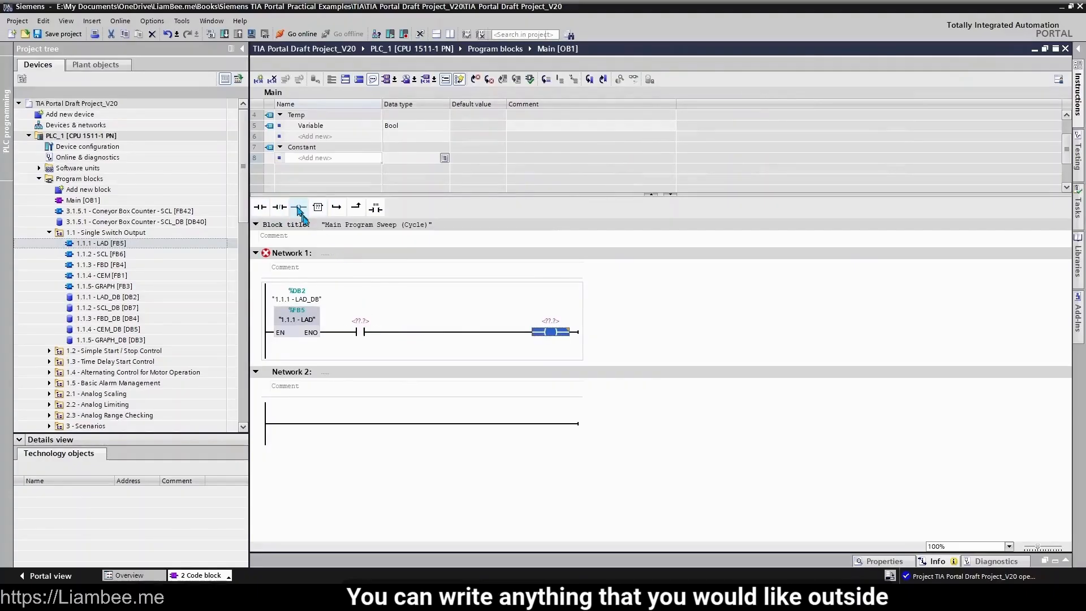
pyautogui.click(462, 338)
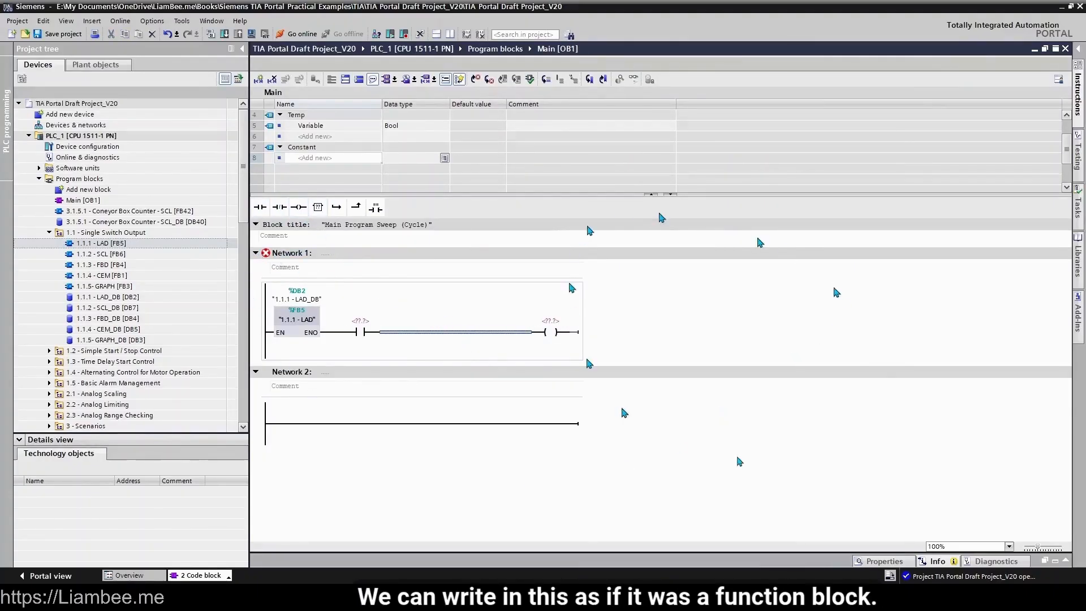
# - Delete the output coil and the contact that follow the 1.1.1 - LAD call in Network 1
pyautogui.click(553, 335)
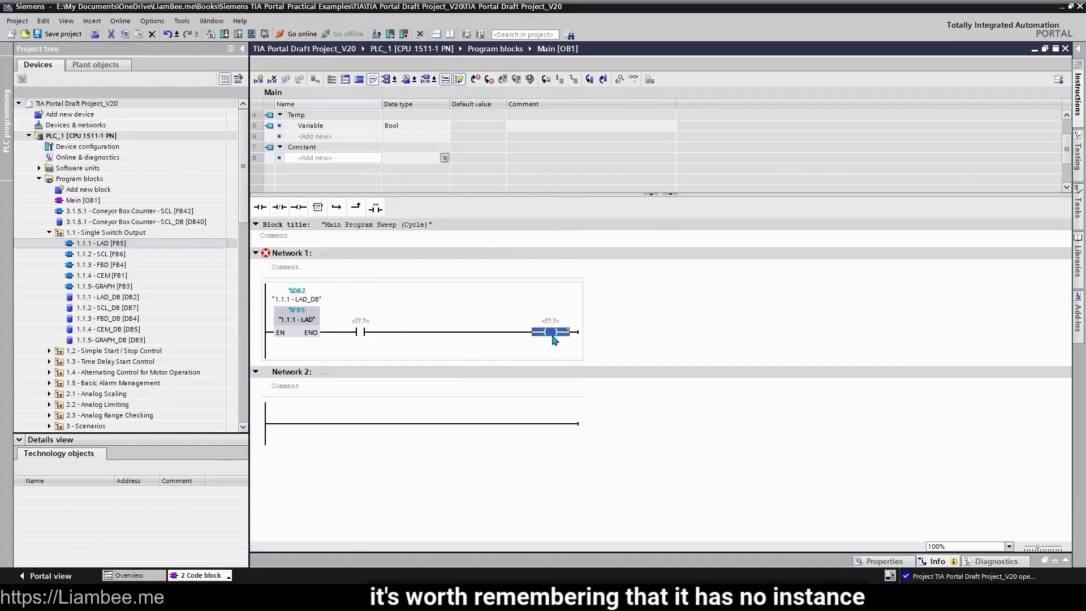
pyautogui.press('Delete')
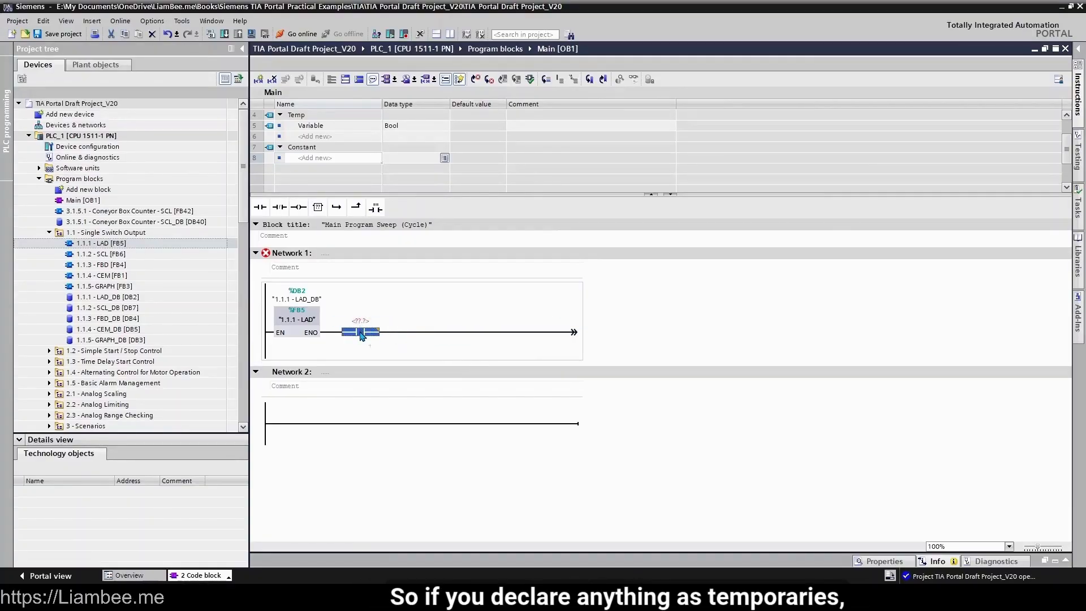
pyautogui.press('Delete')
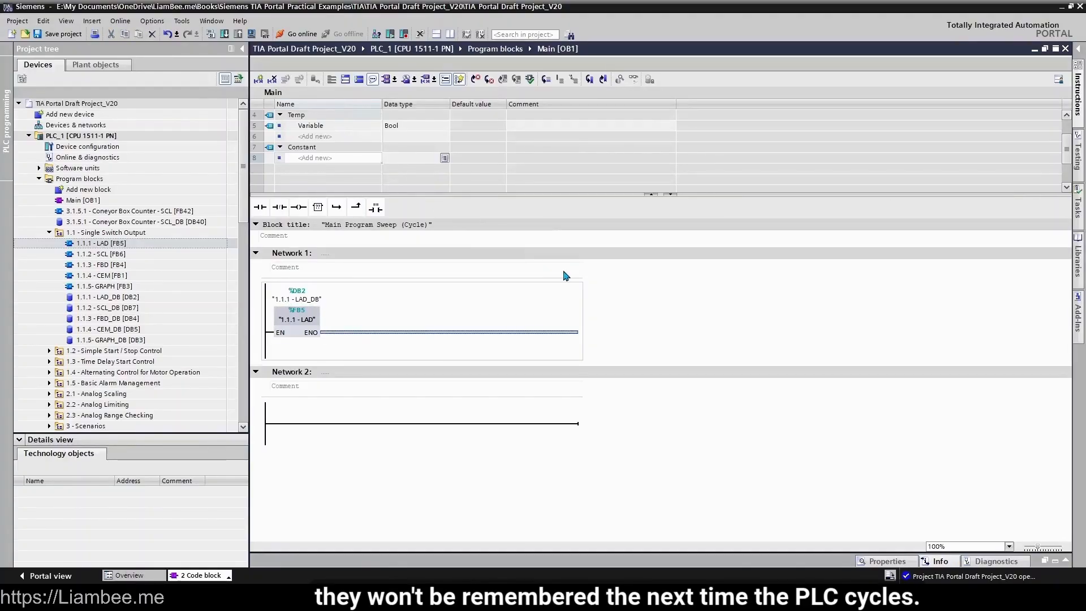
pyautogui.click(674, 309)
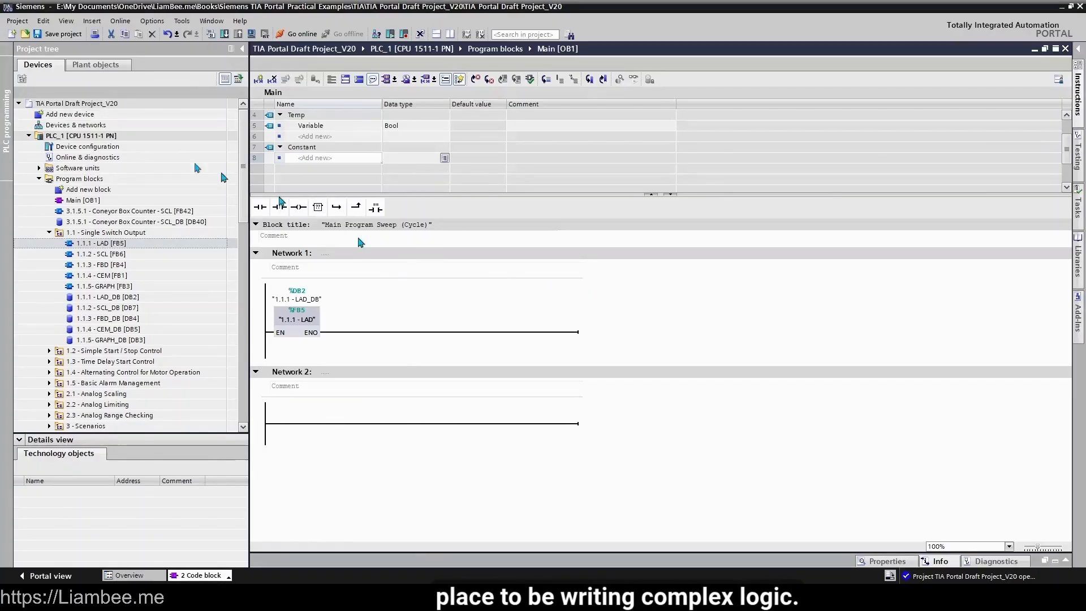
# - Add a Startup organization block in LAD and review its LostRetentive and LostRTC inputs
pyautogui.doubleClick(120, 189)
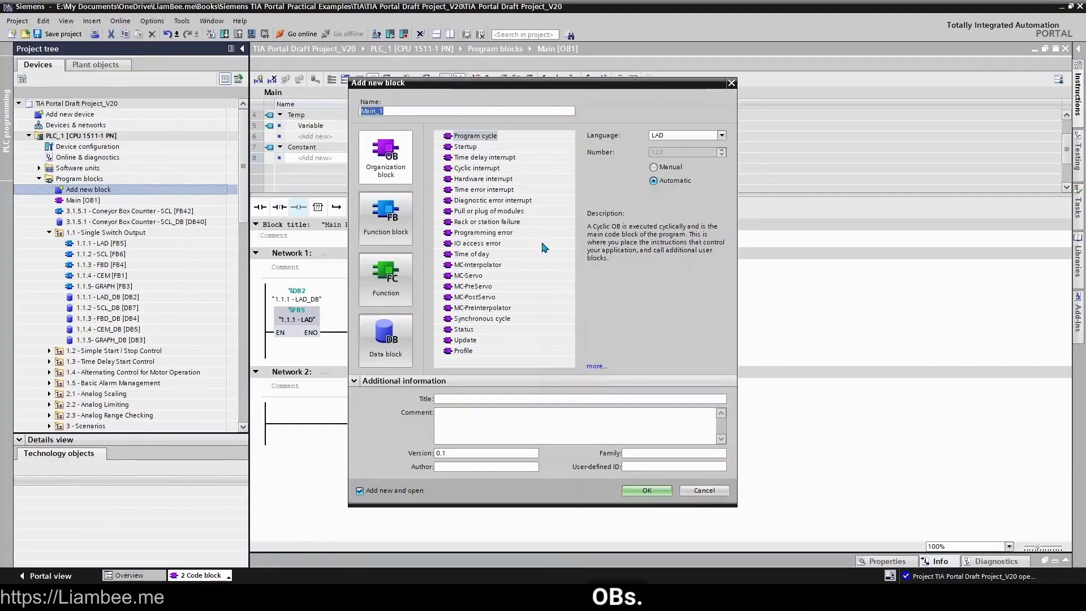
pyautogui.click(473, 148)
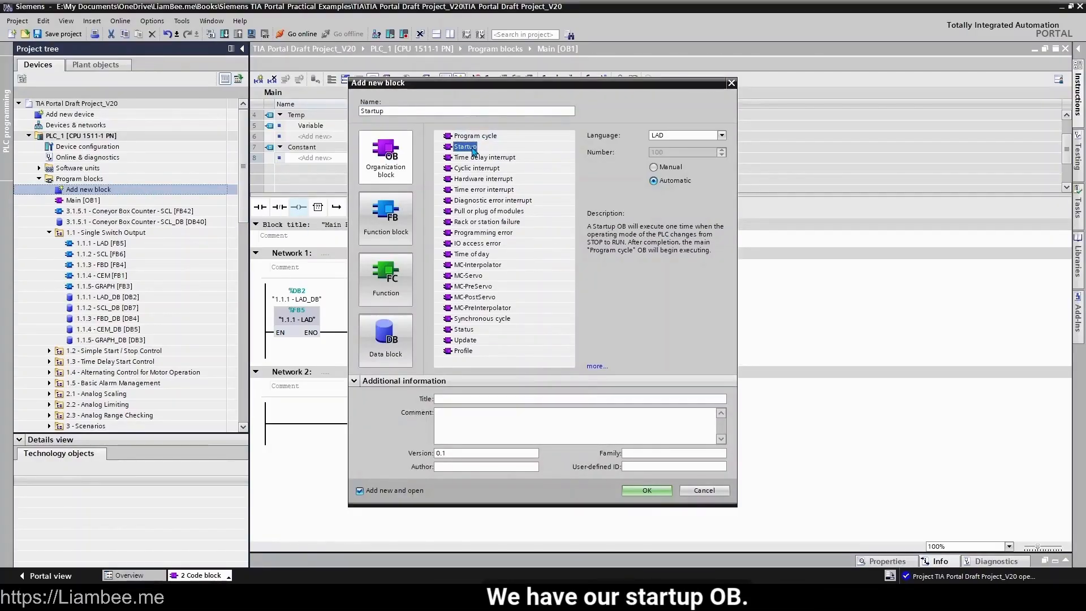
pyautogui.doubleClick(470, 148)
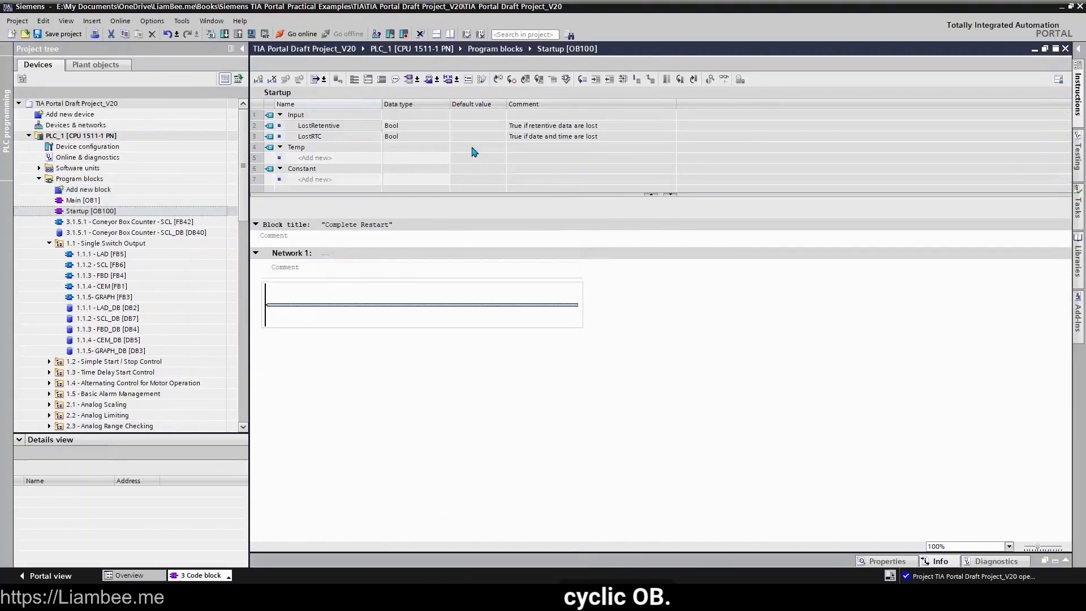
pyautogui.click(253, 125)
pyautogui.click(254, 137)
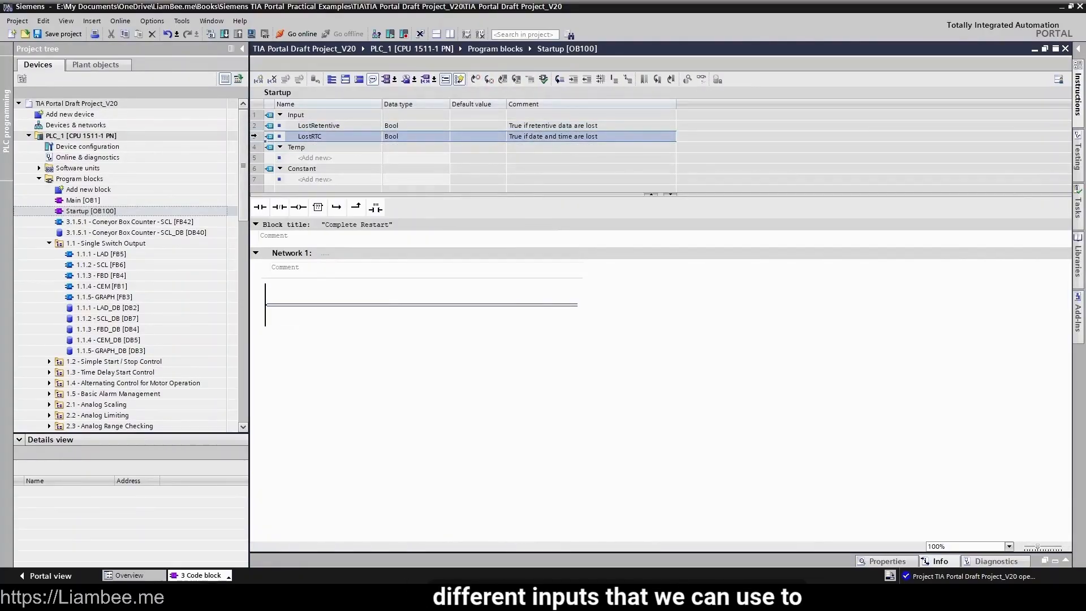
pyautogui.click(500, 411)
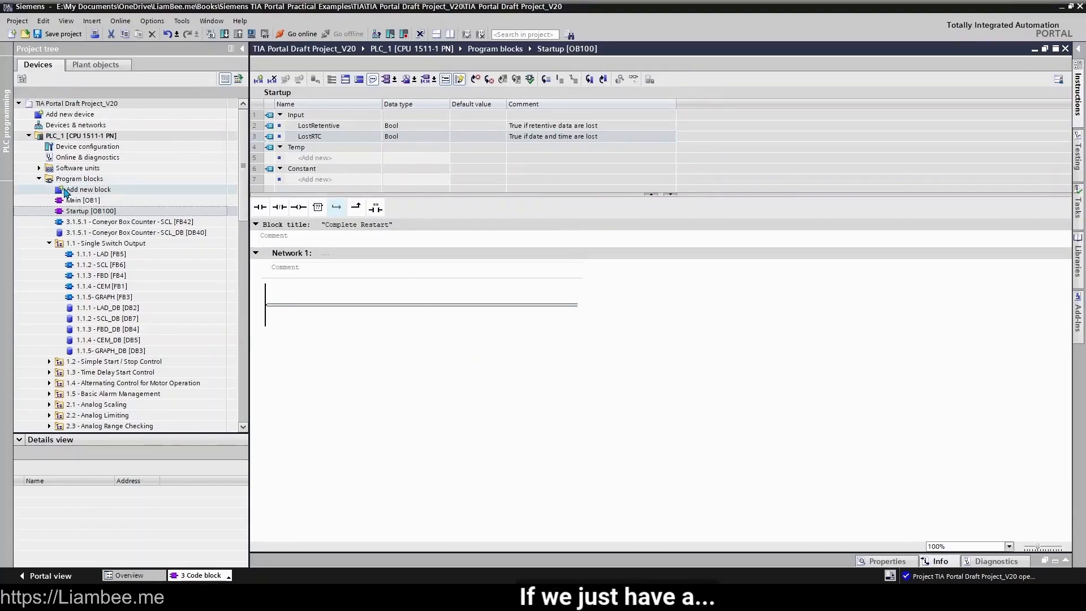
# - Read the description of the Startup organization block type in the new-block dialog, and close it without adding a block
pyautogui.doubleClick(88, 189)
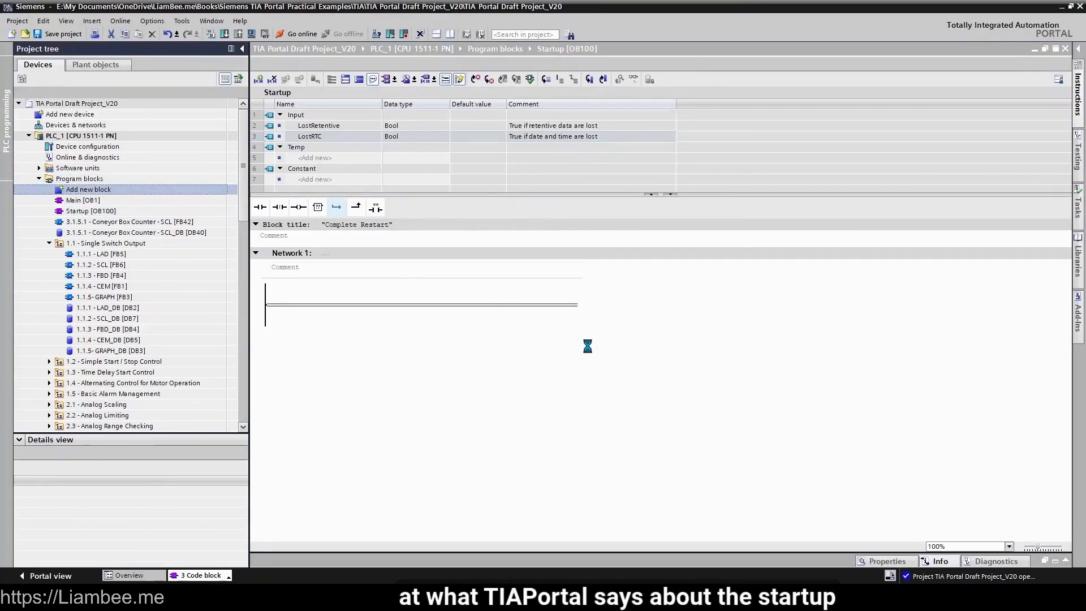
pyautogui.click(470, 149)
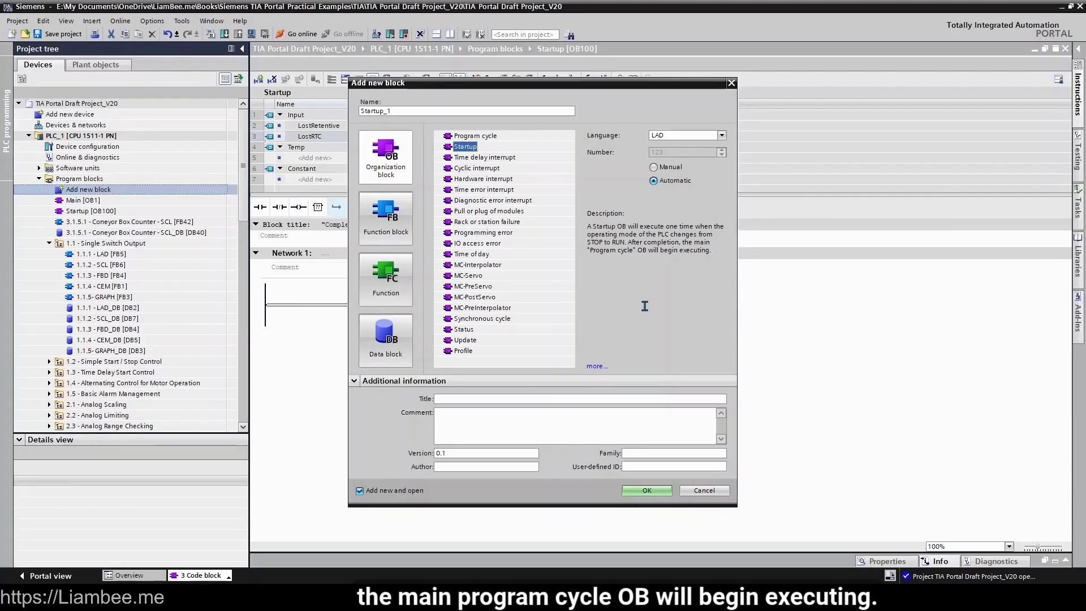
pyautogui.click(704, 491)
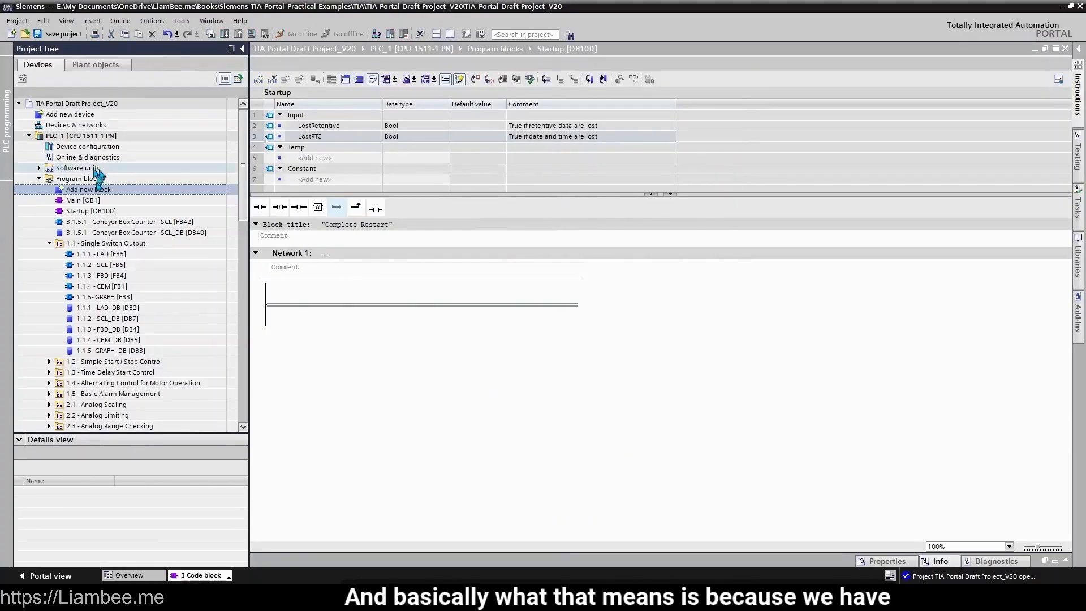
pyautogui.click(94, 213)
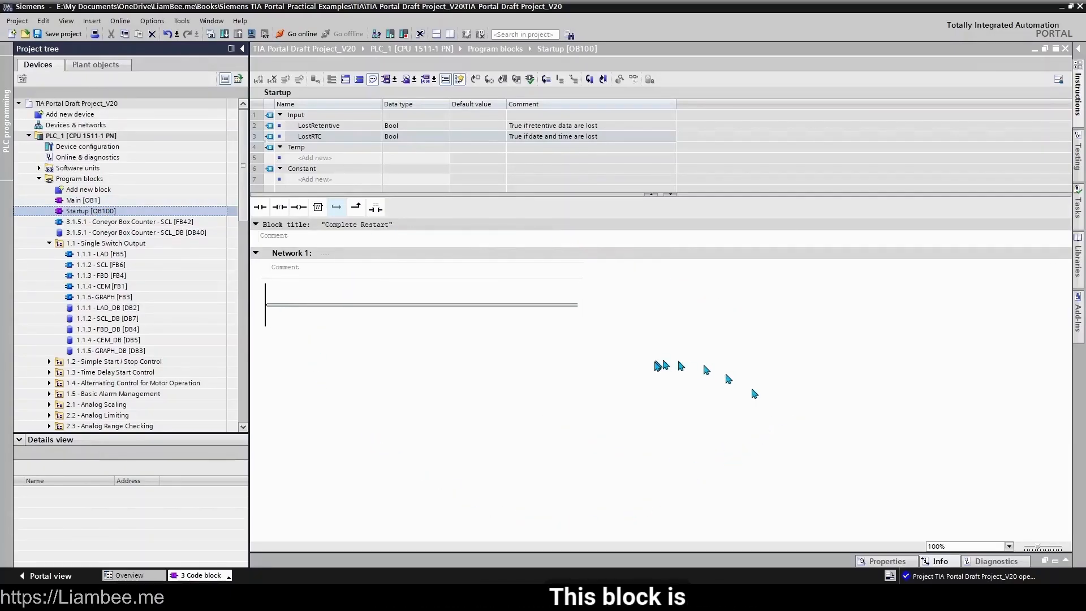
pyautogui.click(98, 202)
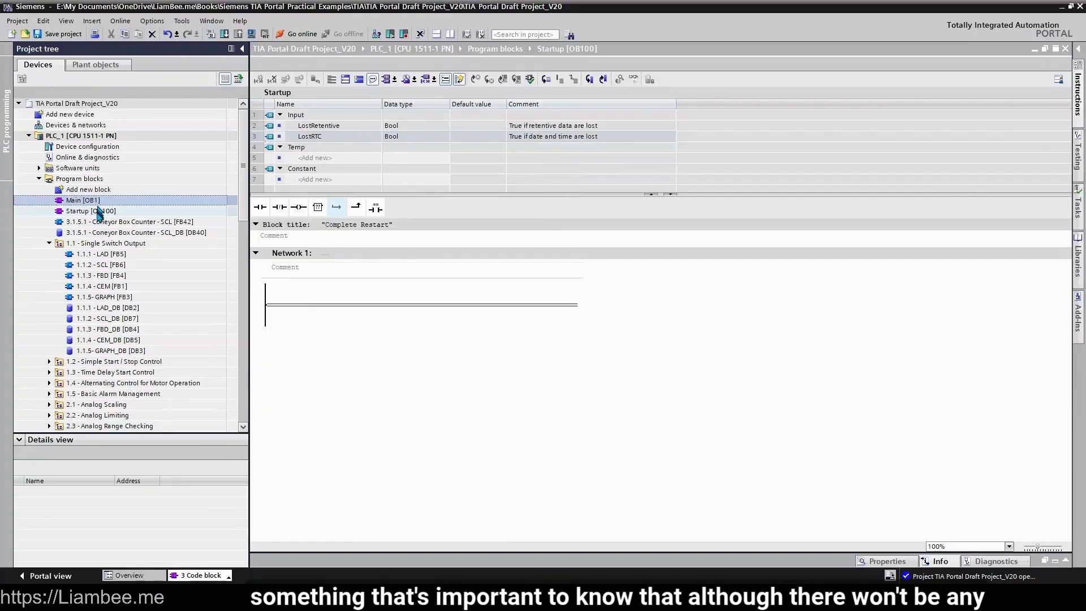
pyautogui.click(98, 214)
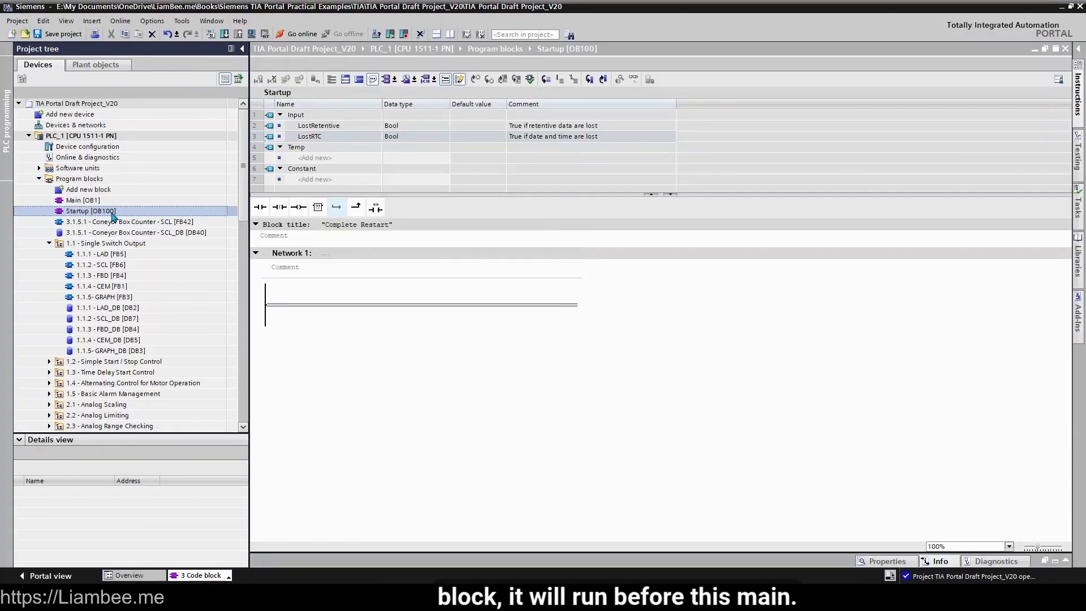
pyautogui.click(96, 201)
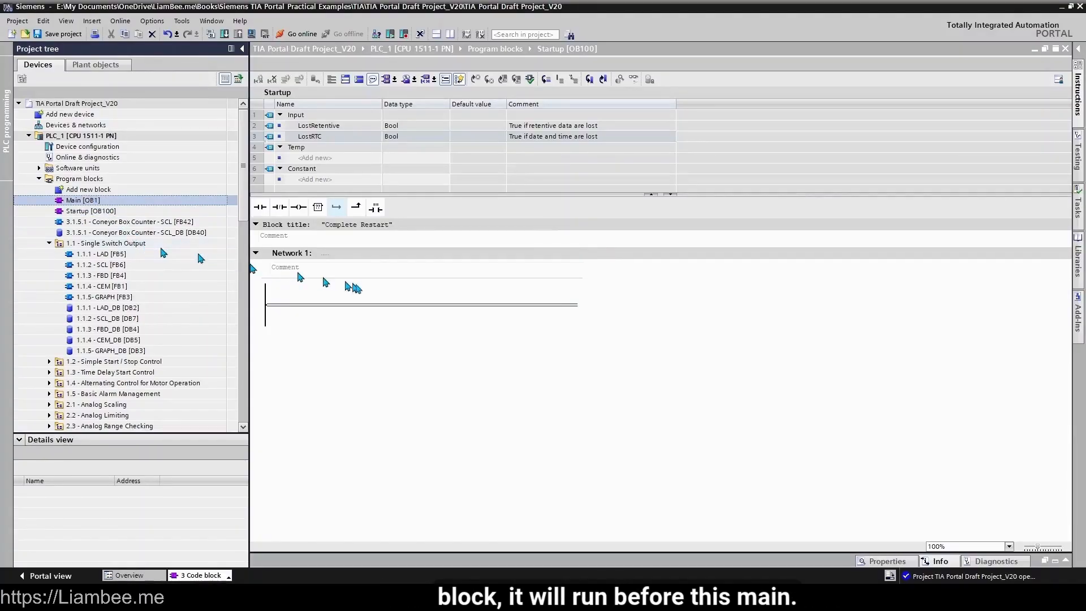
pyautogui.click(361, 307)
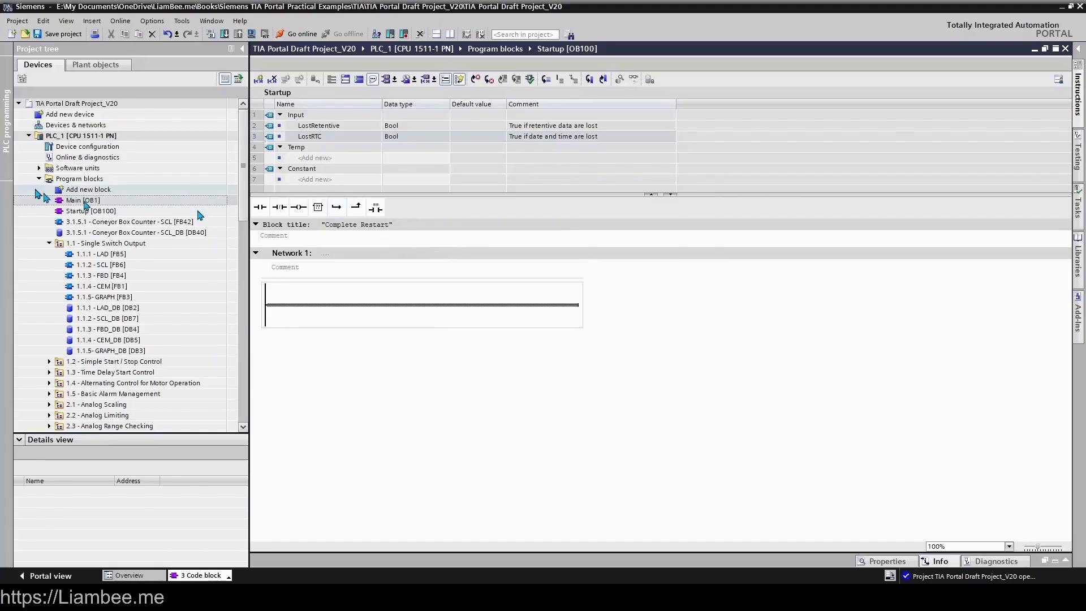
# - Add a Cyclic interrupt organization block named CyclicInterrupt in LAD, with a cyclic time of 100000 µs
pyautogui.doubleClick(95, 189)
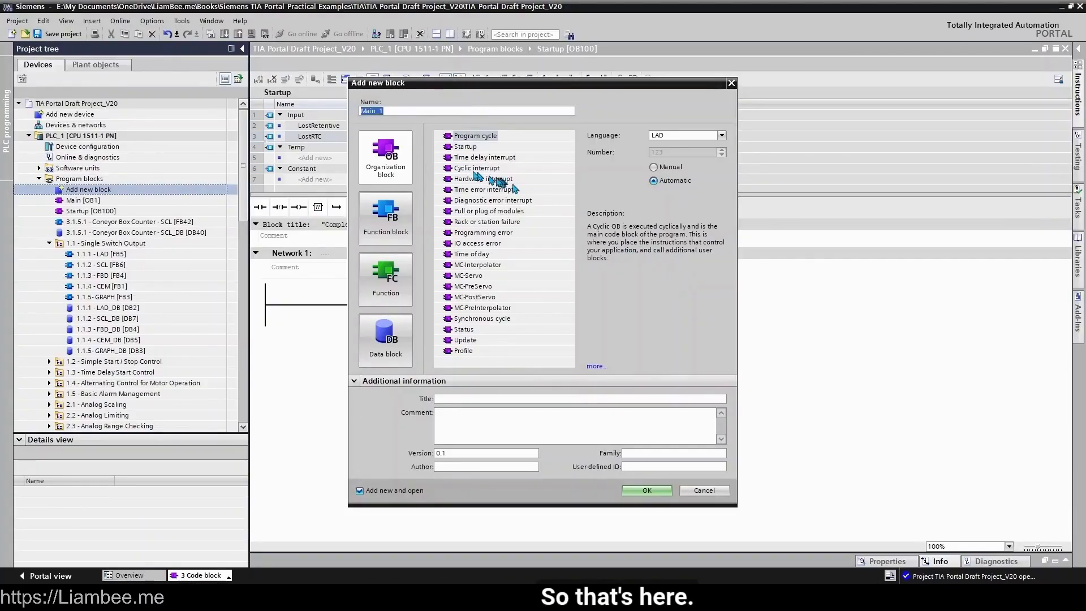
pyautogui.click(465, 169)
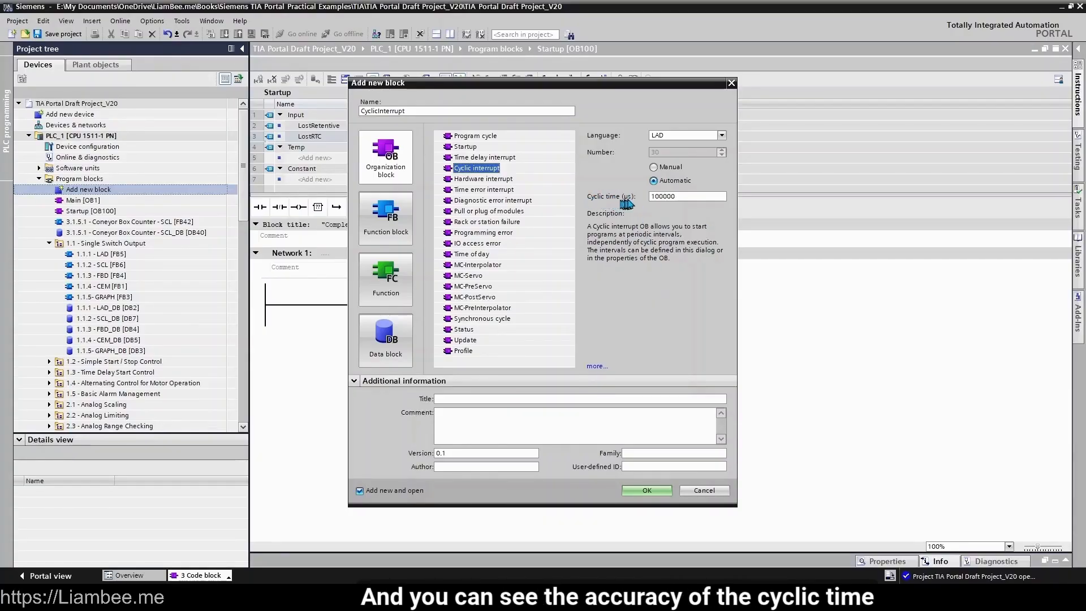
pyautogui.click(678, 196)
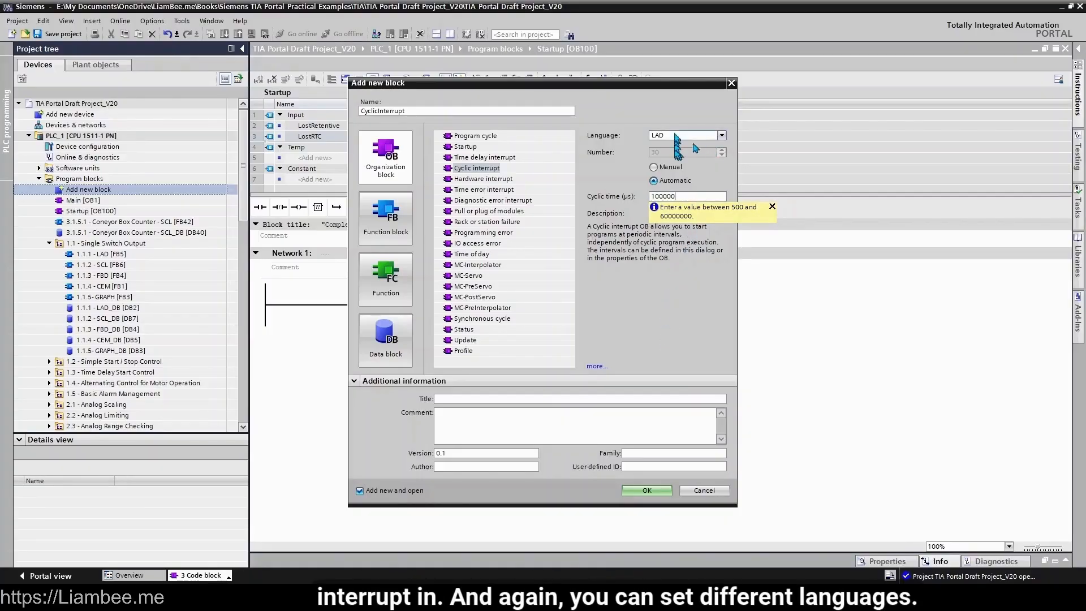
pyautogui.click(679, 136)
pyautogui.click(661, 278)
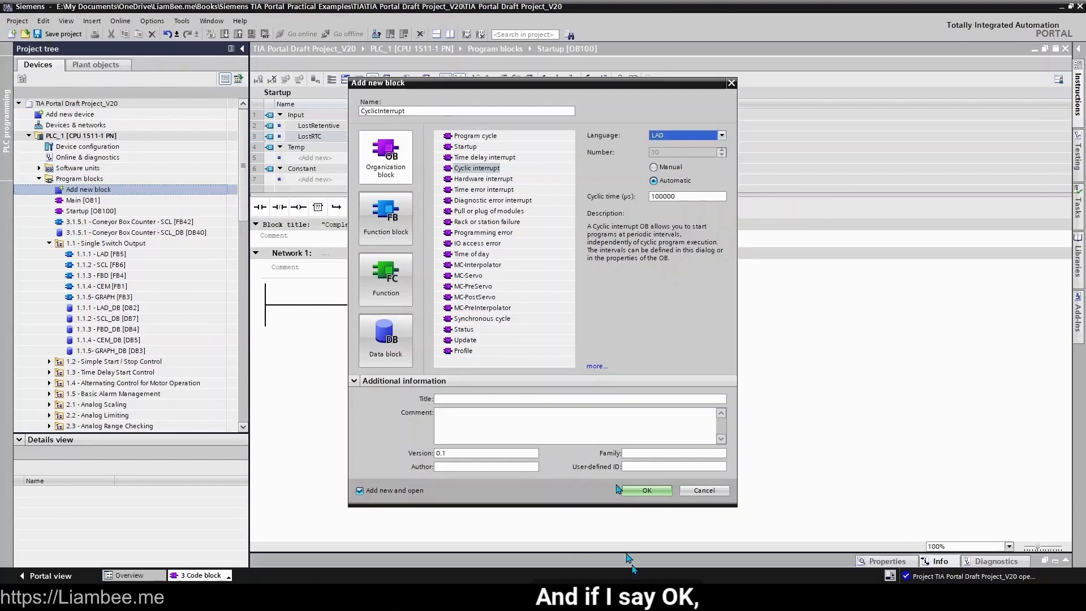
pyautogui.click(656, 490)
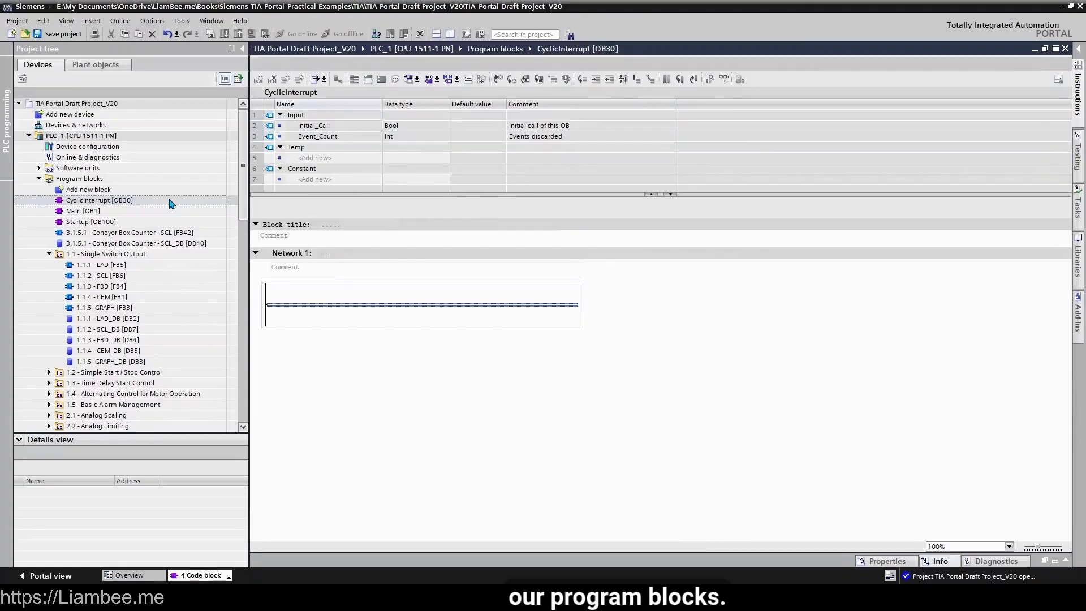
pyautogui.click(122, 206)
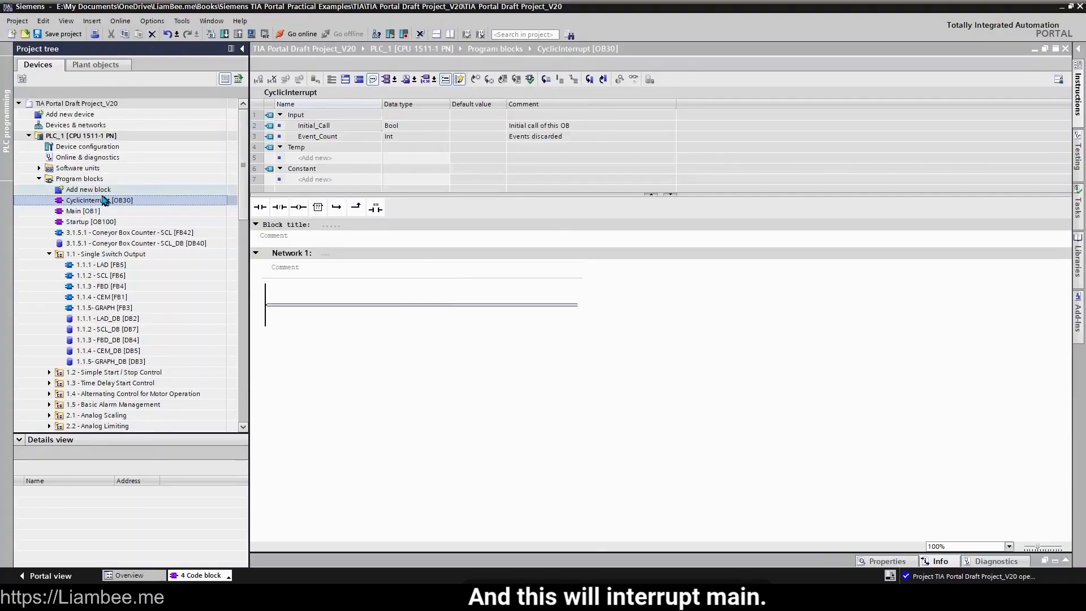
pyautogui.click(97, 212)
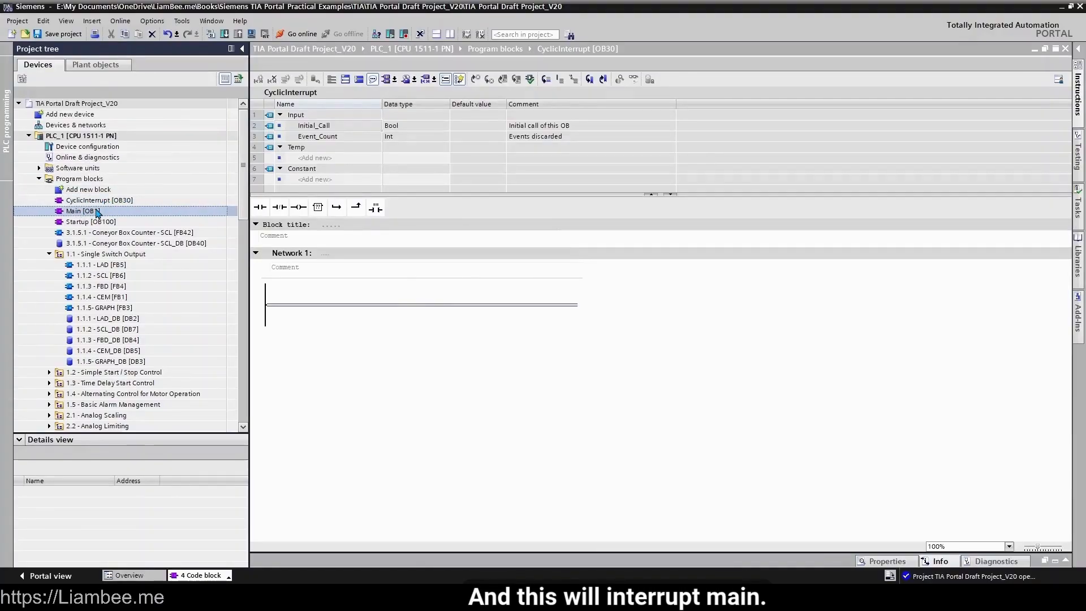
pyautogui.click(113, 222)
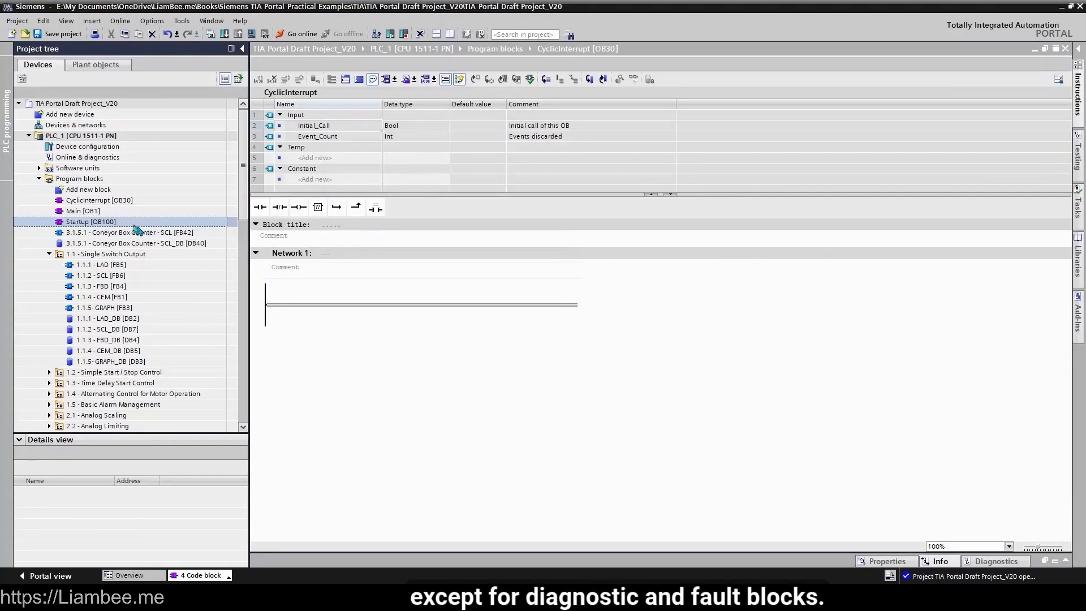
# - Open the CyclicInterrupt block's properties and examine its priority number and event queueing attributes
pyautogui.rightClick(113, 201)
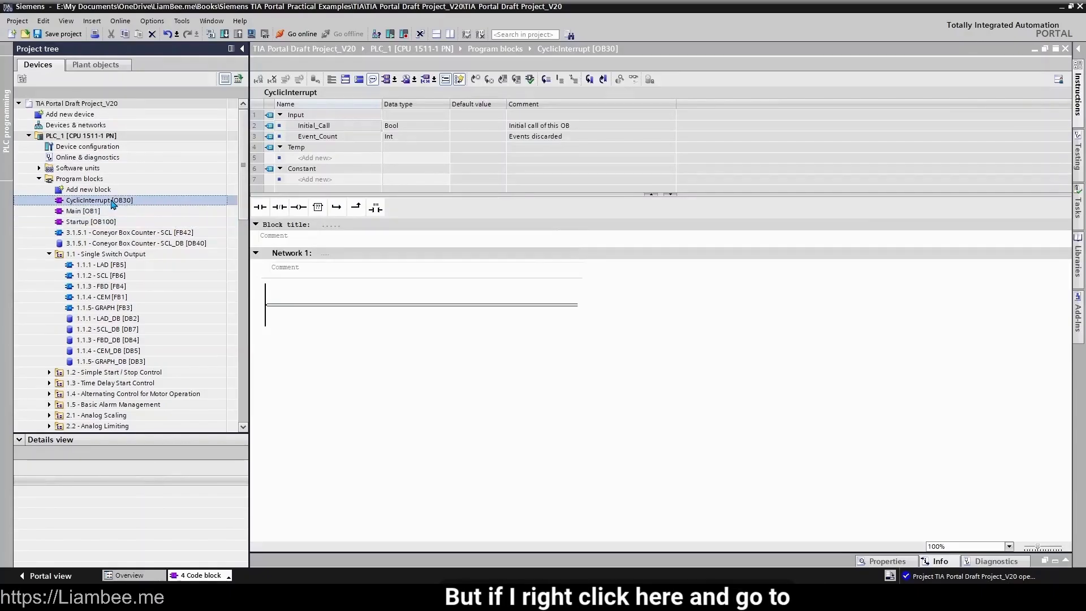
pyautogui.click(144, 463)
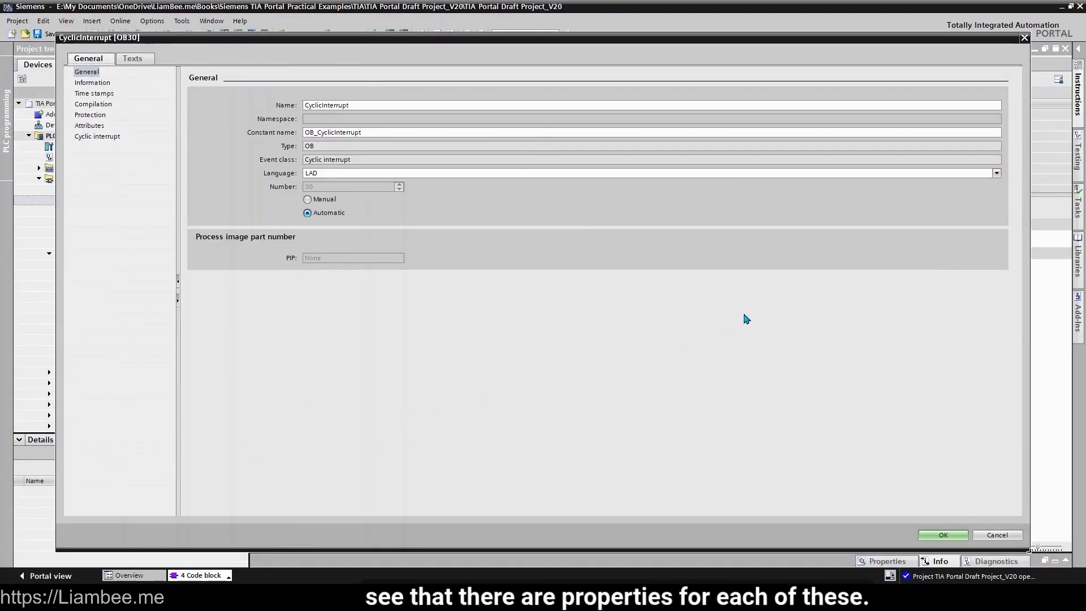
pyautogui.click(103, 128)
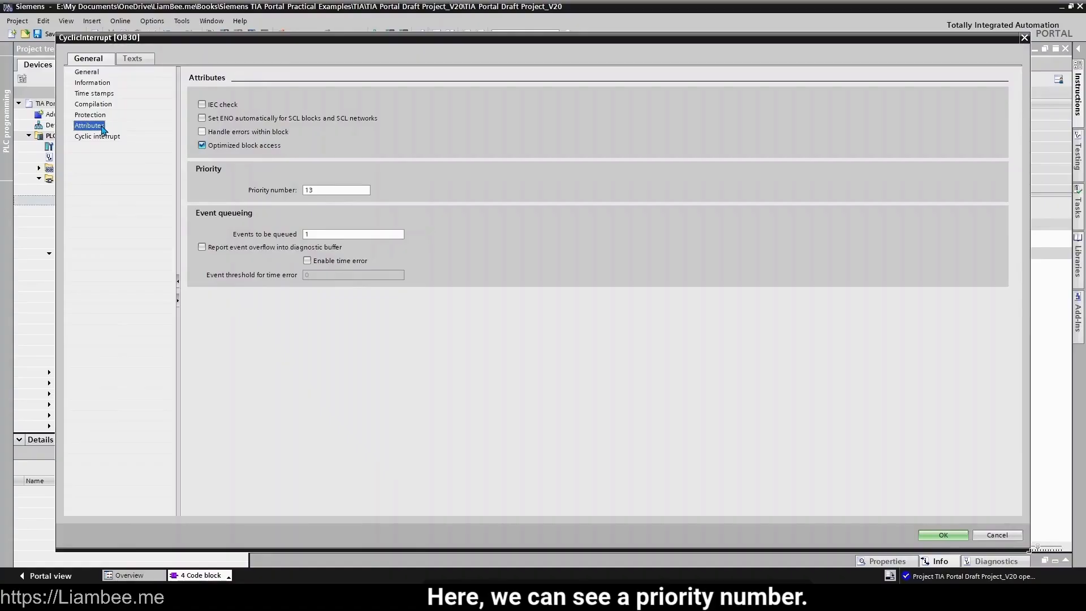
pyautogui.doubleClick(340, 190)
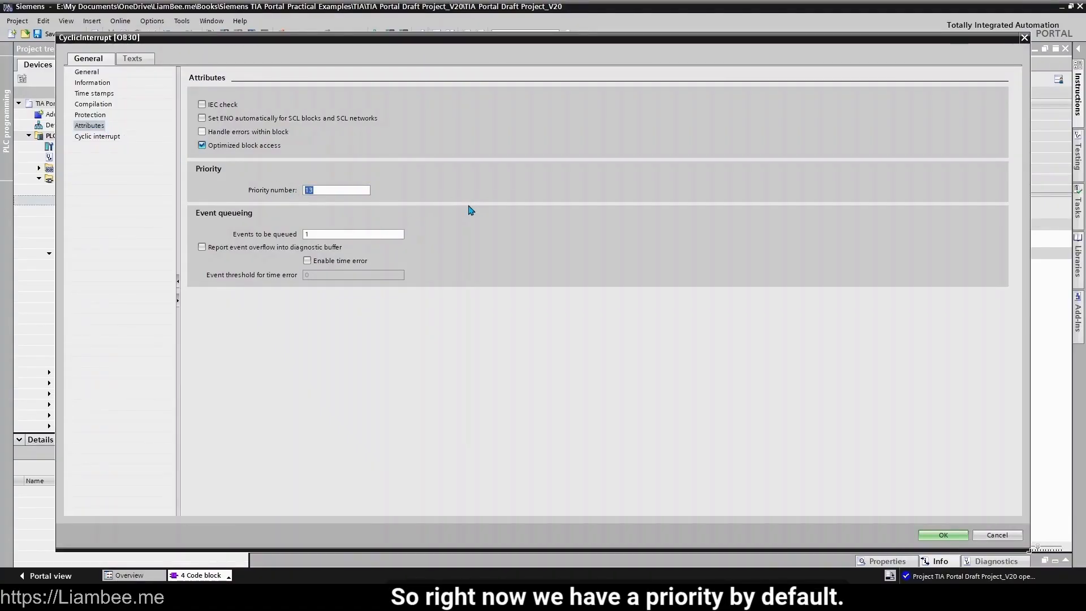
pyautogui.click(361, 199)
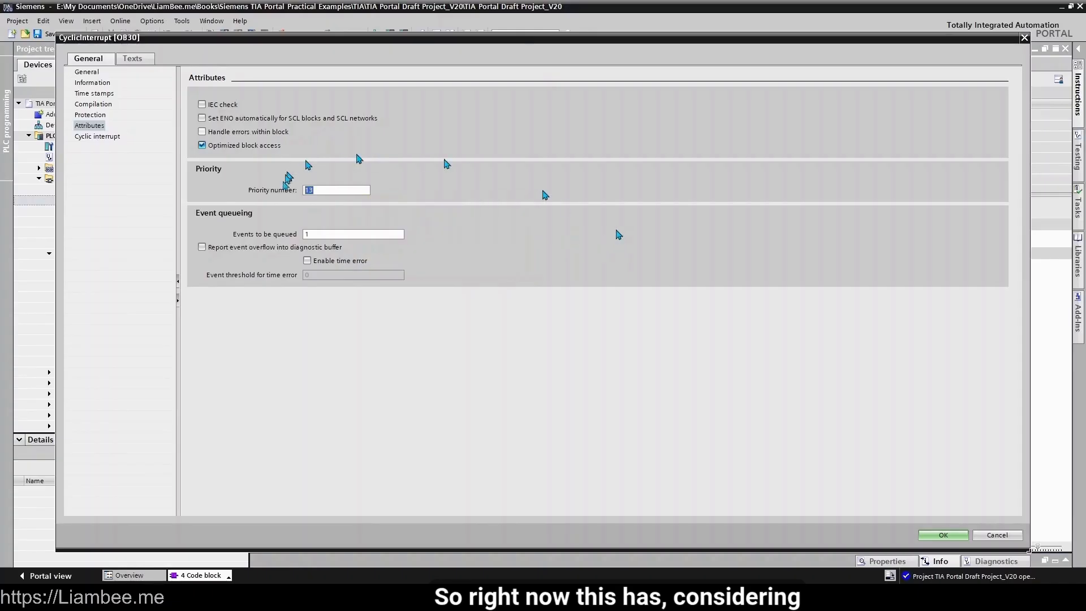
pyautogui.click(326, 190)
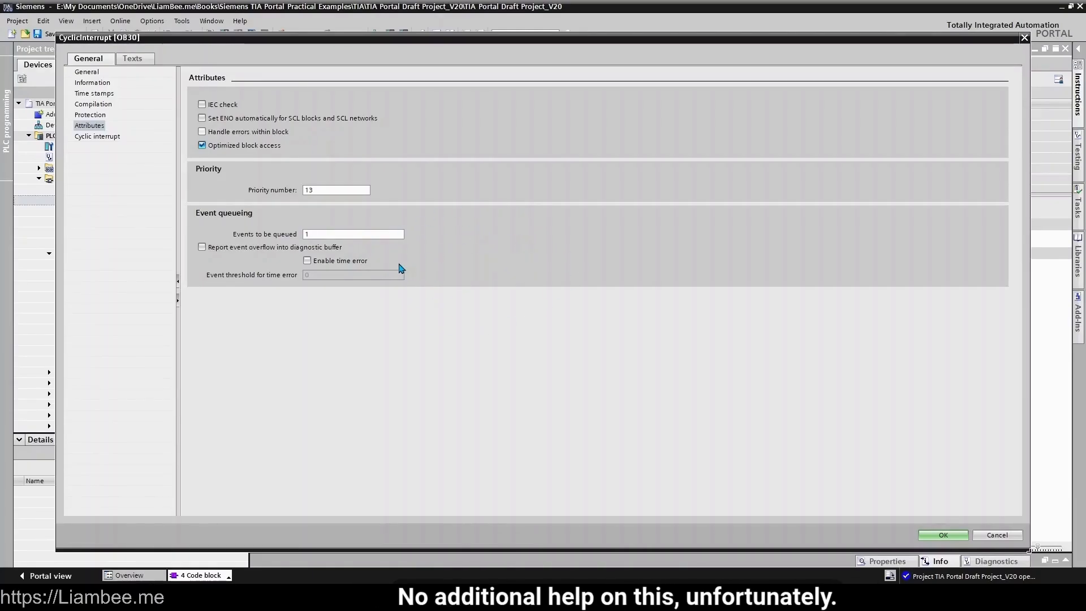
pyautogui.click(315, 235)
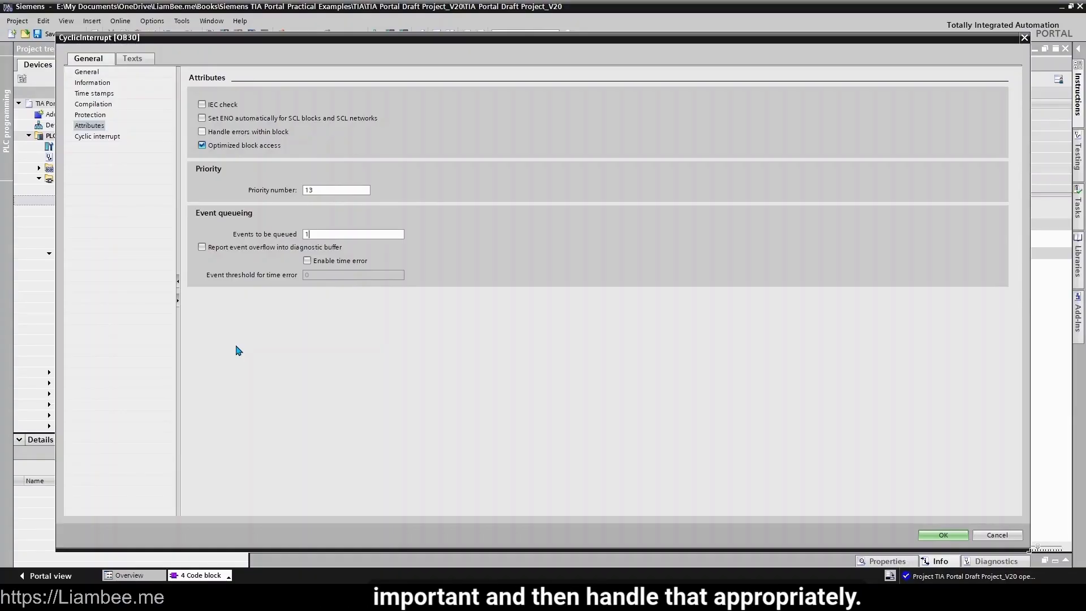
# - Review CyclicInterrupt's cyclic time and phase offset settings, and close its properties without changes
pyautogui.click(97, 136)
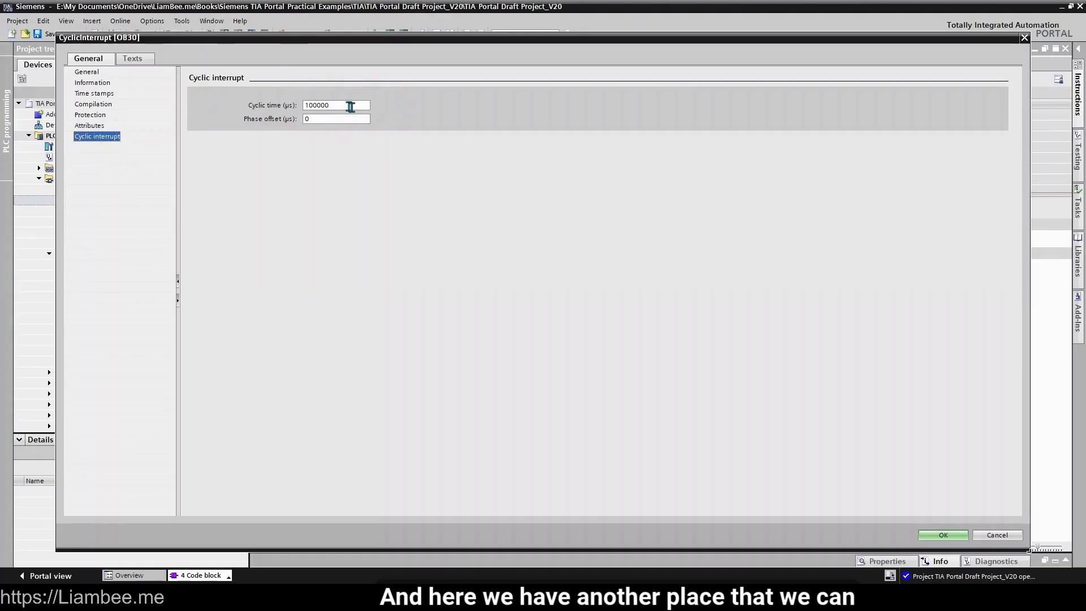
pyautogui.click(353, 106)
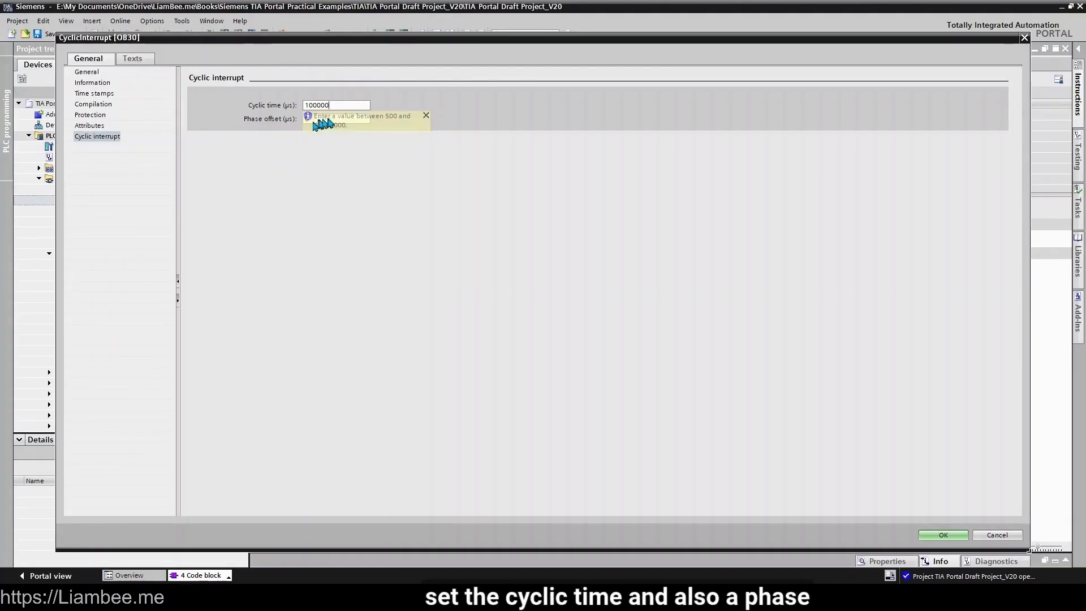
pyautogui.click(344, 118)
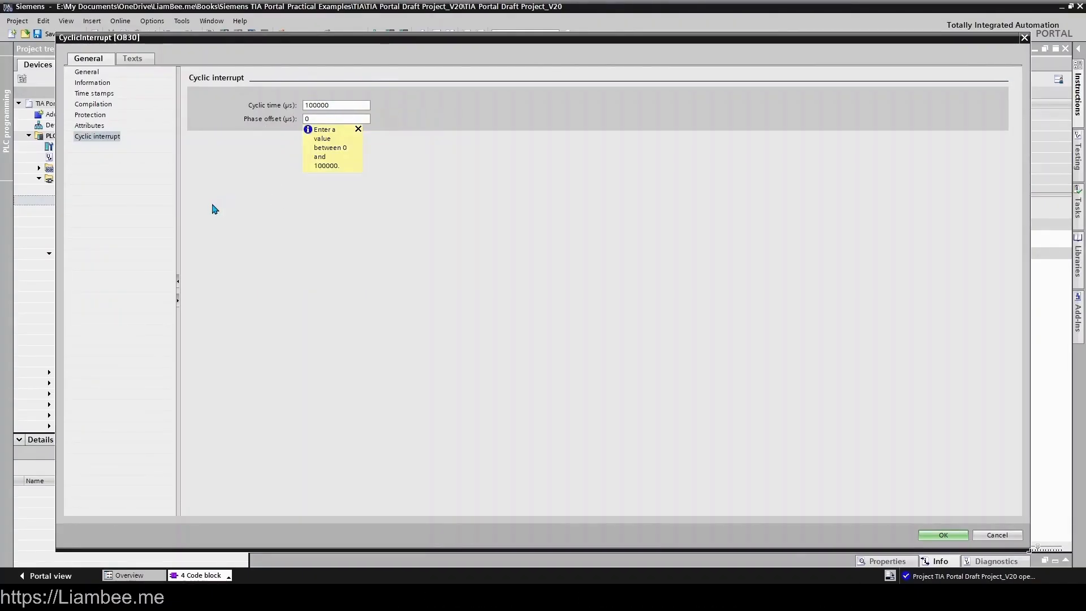
pyautogui.click(975, 537)
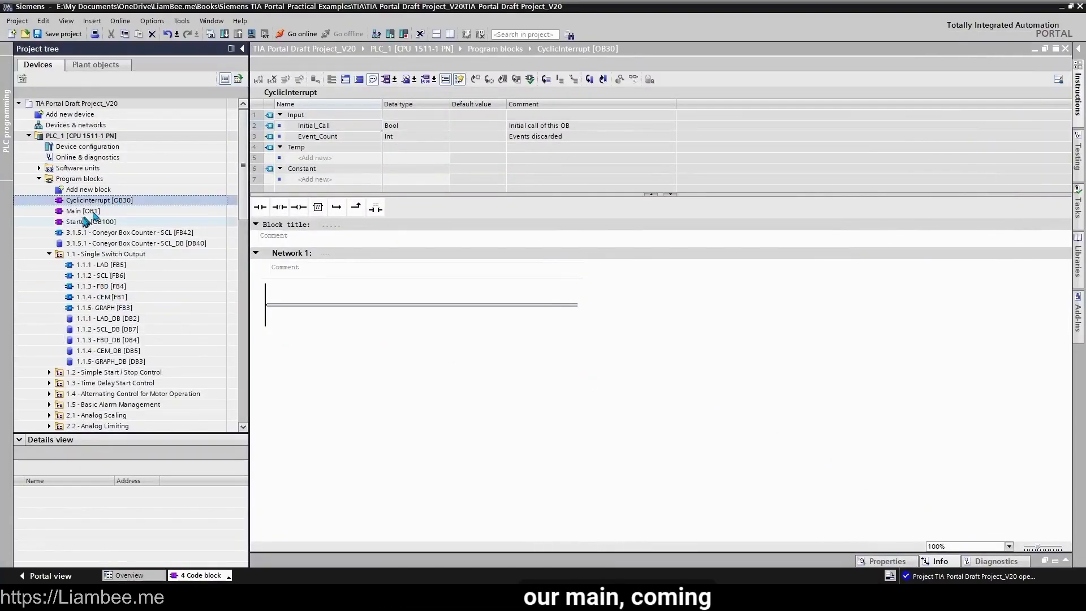
# - Check the priority number in the Main block's attributes, and close its properties without changes
pyautogui.click(83, 212)
pyautogui.rightClick(84, 213)
pyautogui.click(130, 480)
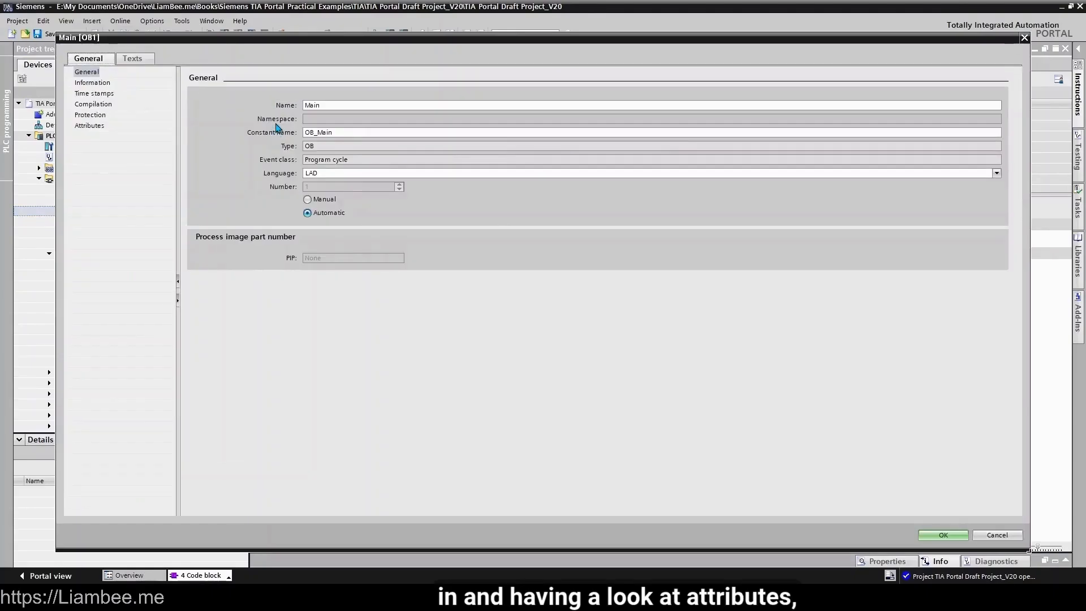
pyautogui.click(91, 125)
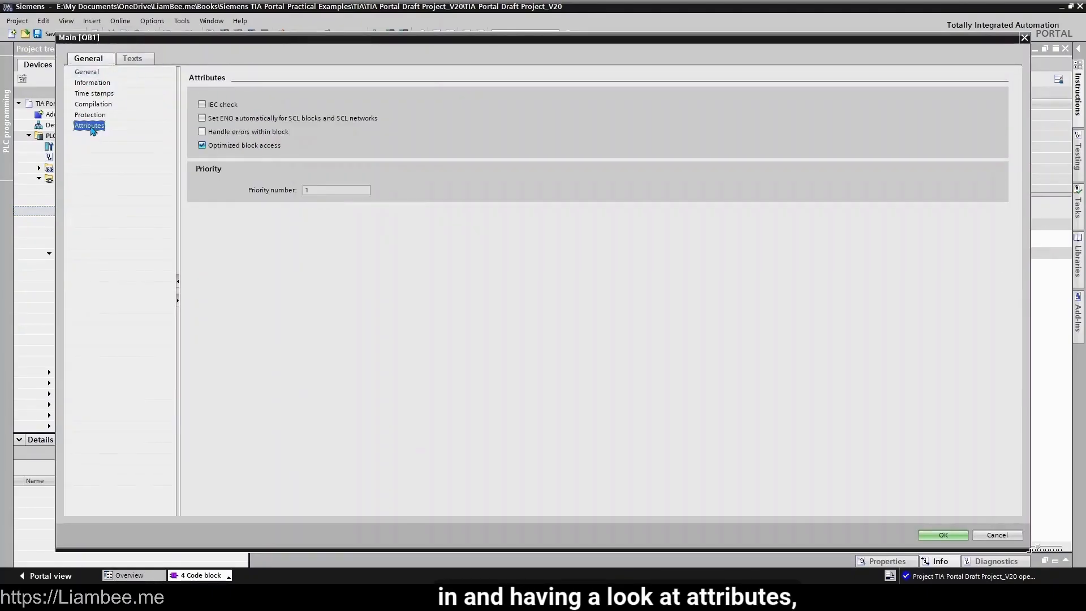
pyautogui.click(323, 191)
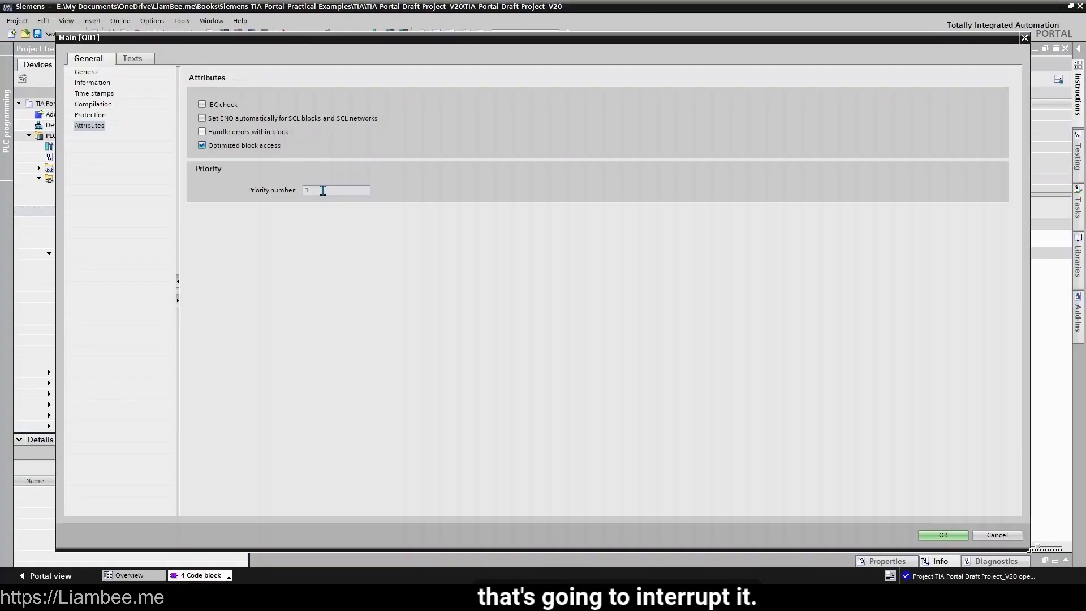
pyautogui.click(1019, 539)
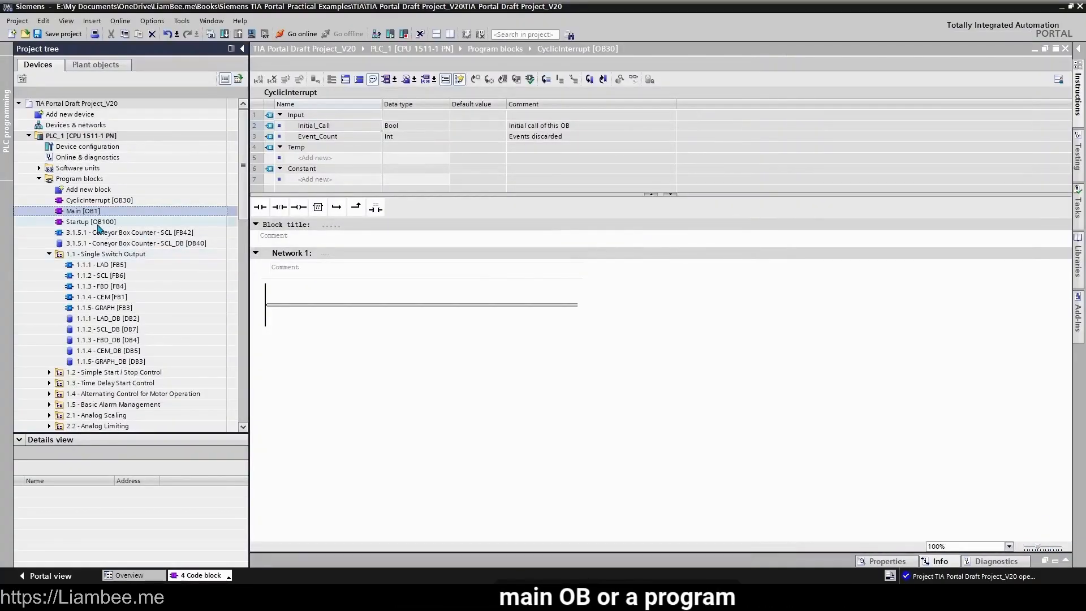
# - Open the Startup block's properties and check the priority number in its attributes
pyautogui.rightClick(98, 225)
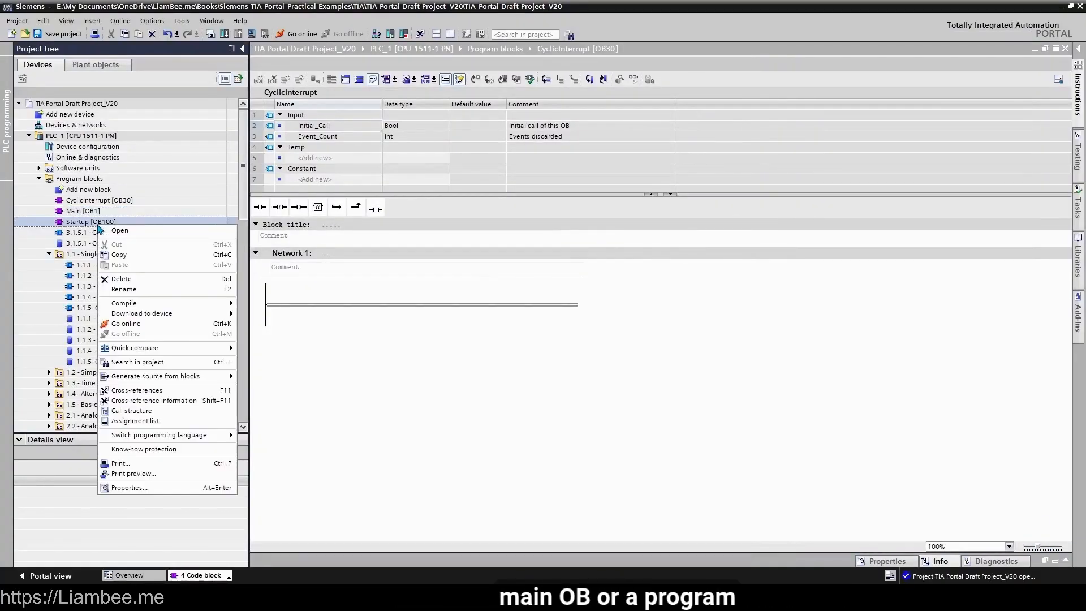
pyautogui.click(181, 488)
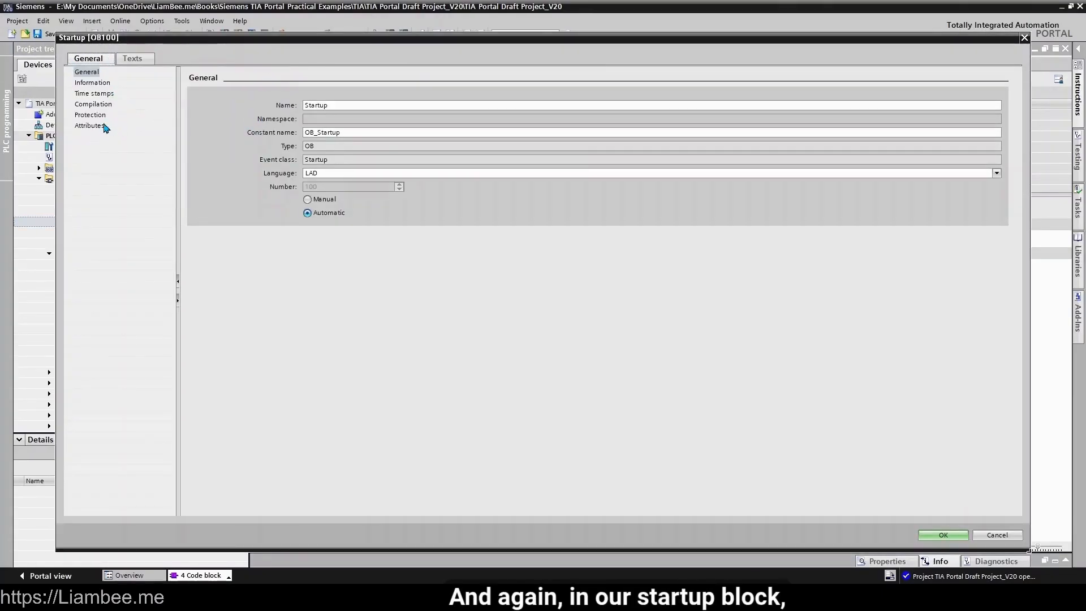
pyautogui.click(104, 125)
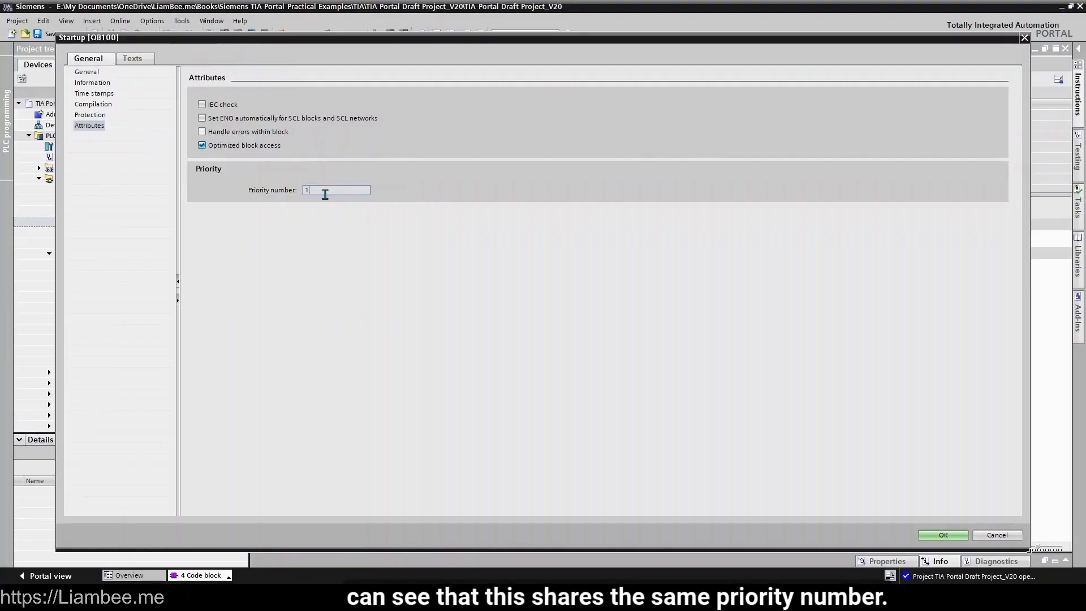
pyautogui.moveTo(327, 191); pyautogui.dragTo(293, 193)
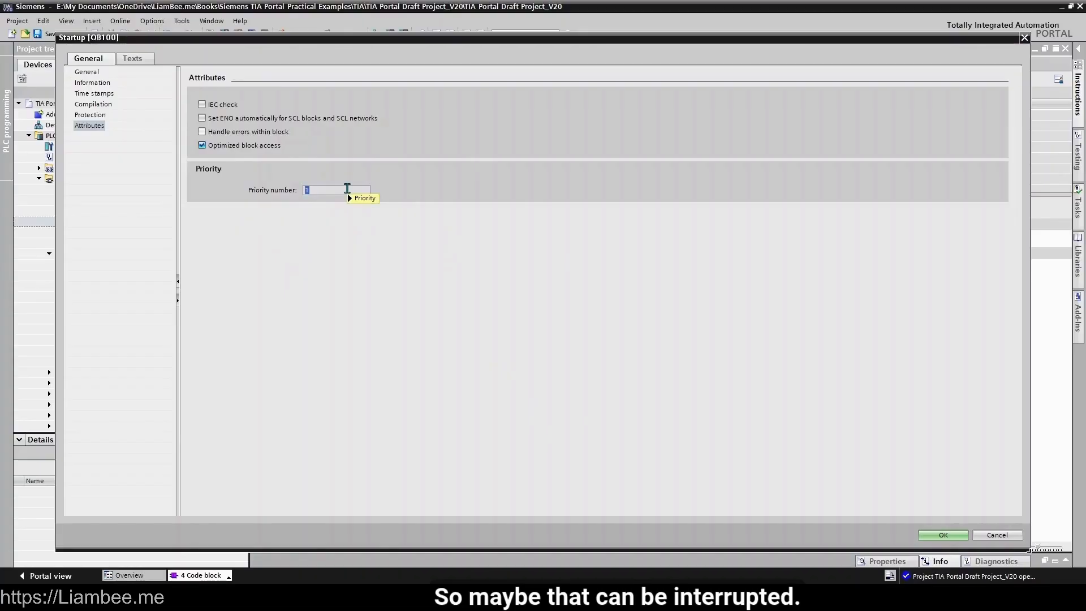
# - Close the Startup block's properties without changes, and compare the Time delay interrupt and Cyclic interrupt descriptions for a new organization block
pyautogui.click(997, 535)
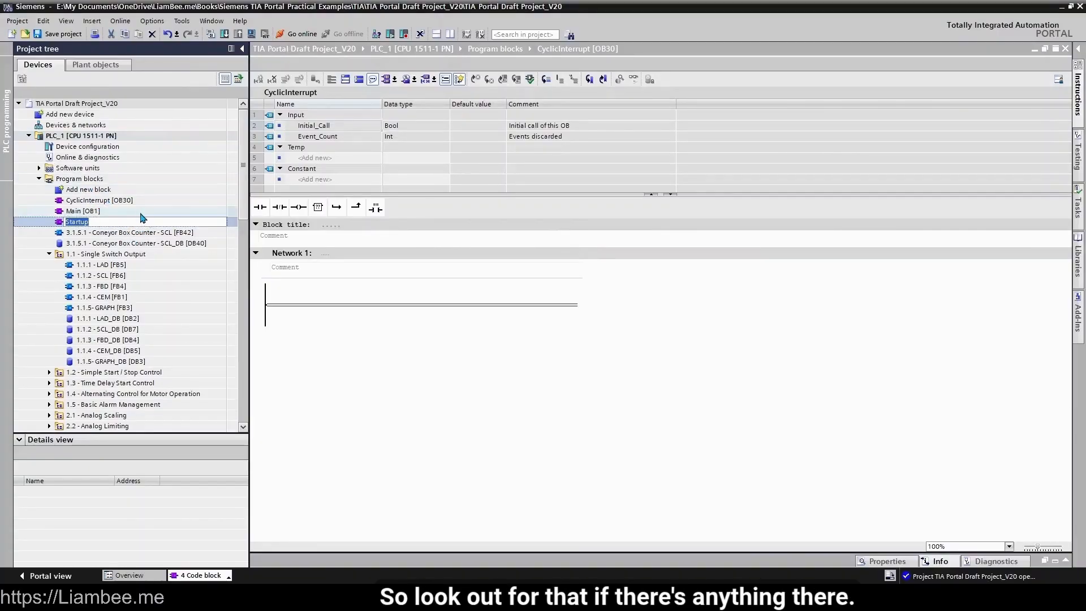
pyautogui.click(141, 214)
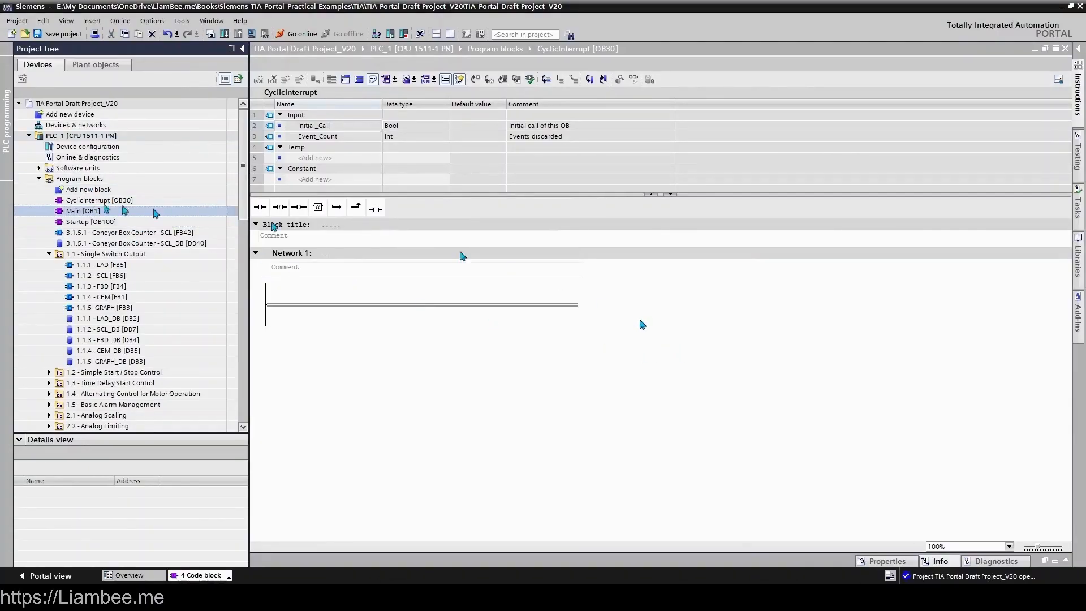
pyautogui.doubleClick(94, 191)
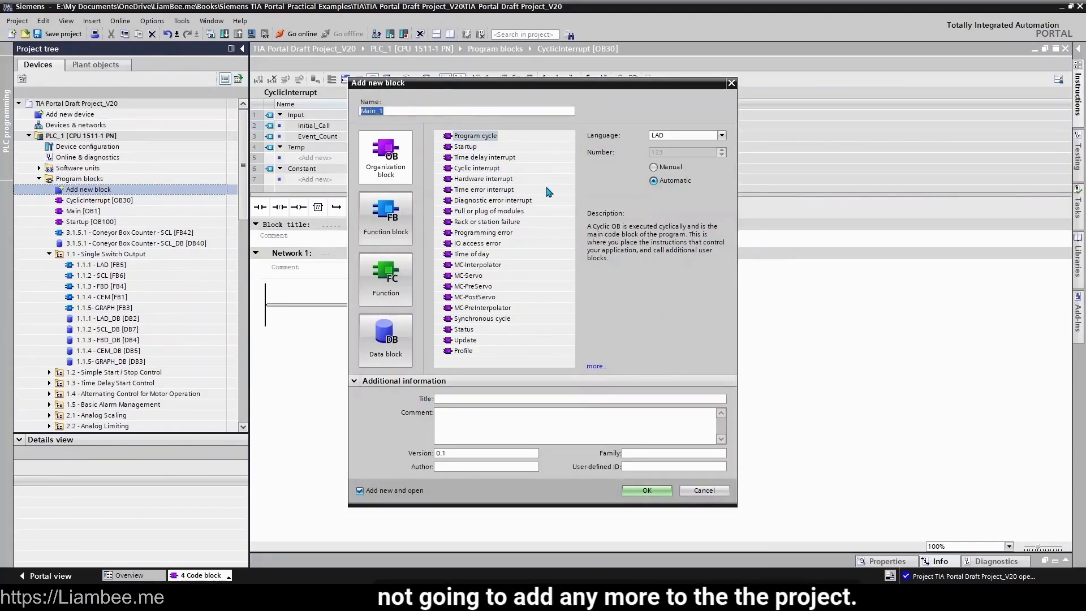
pyautogui.click(496, 158)
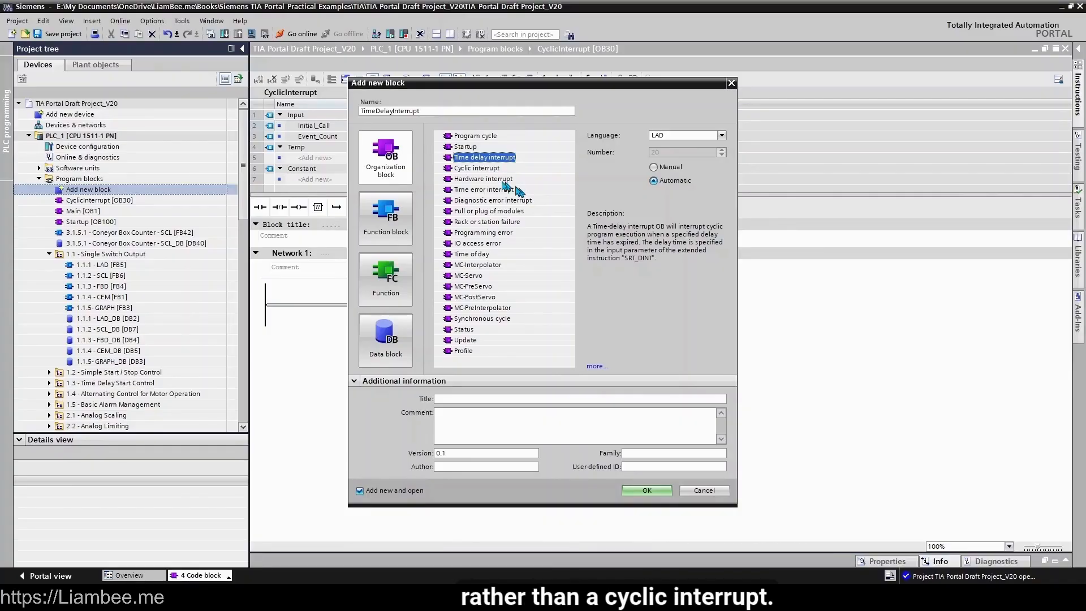
pyautogui.click(477, 168)
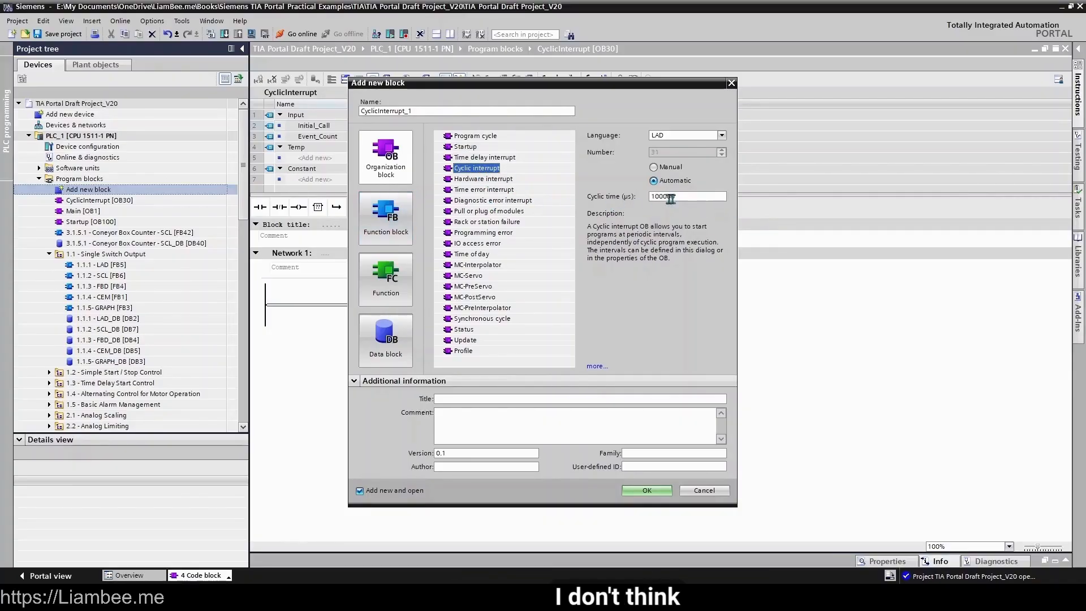
pyautogui.click(460, 159)
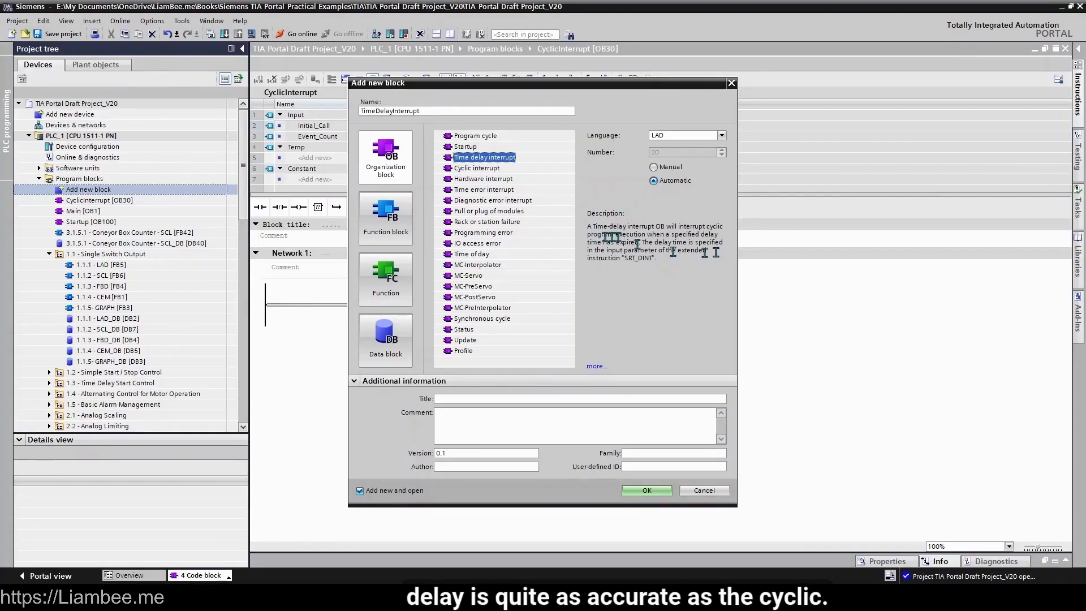
pyautogui.click(483, 170)
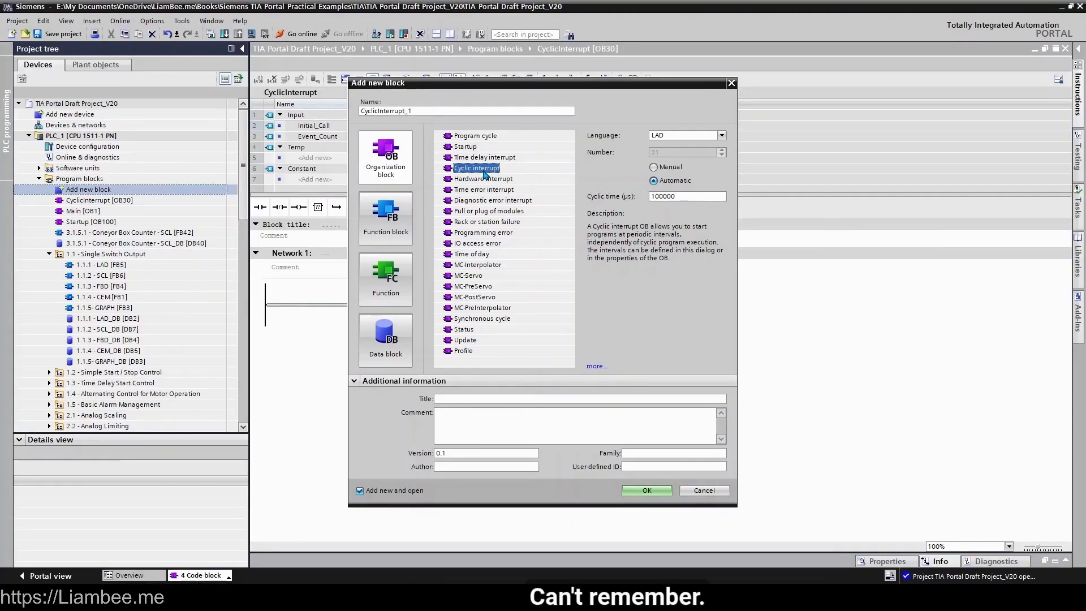
pyautogui.click(481, 159)
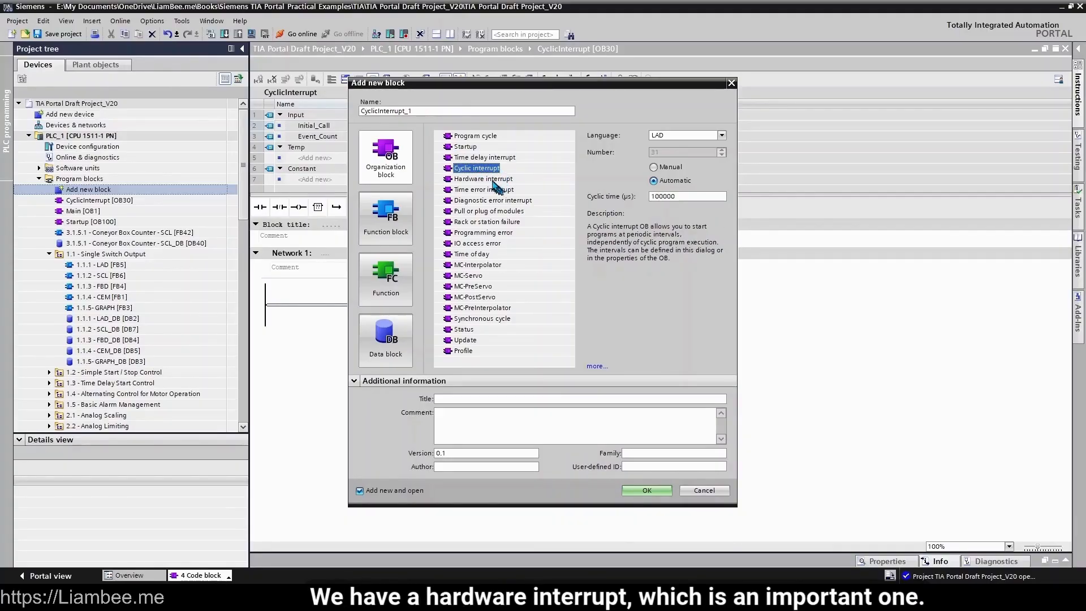
# - Add a Hardware interrupt organization block named HardwareInterrupt in LAD with automatic numbering
pyautogui.click(493, 181)
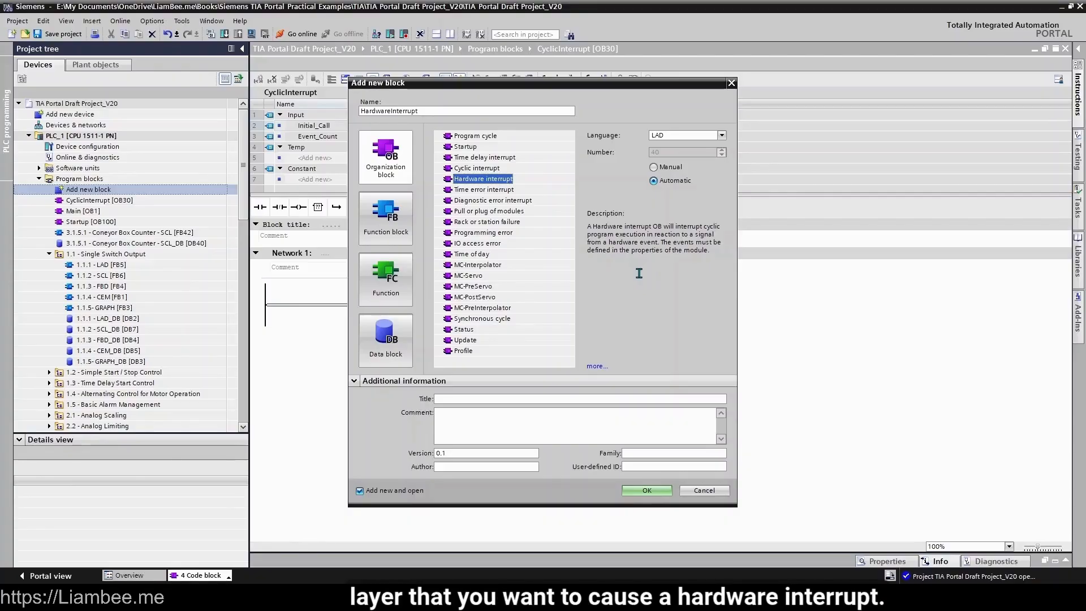
pyautogui.doubleClick(485, 182)
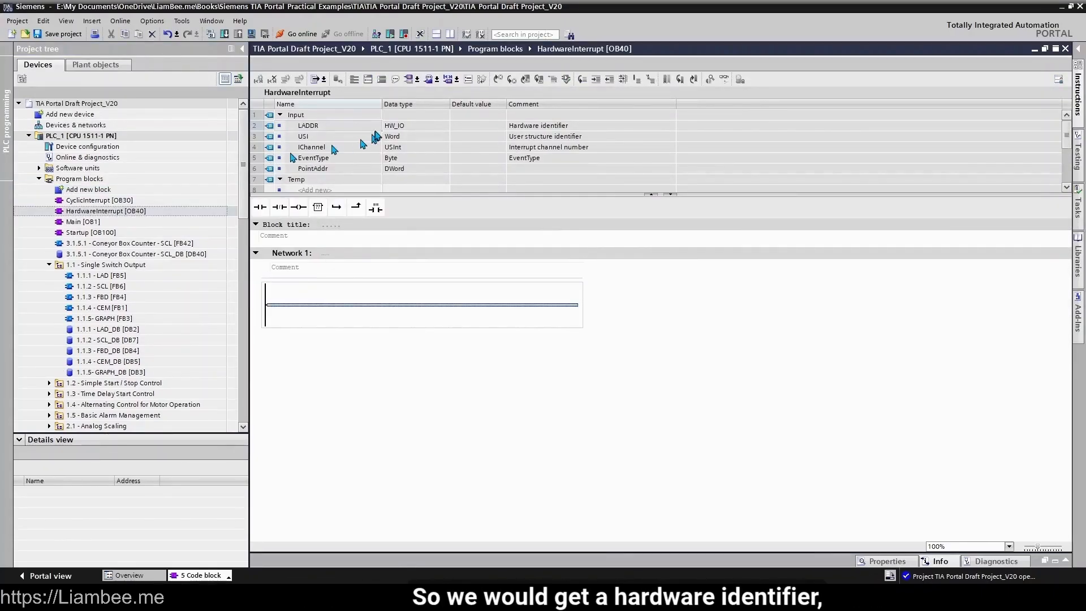
# - Examine HardwareInterrupt's input parameters LADDR, USI, IChannel, EventType and PointAddr, and select its empty Network 1
pyautogui.click(254, 125)
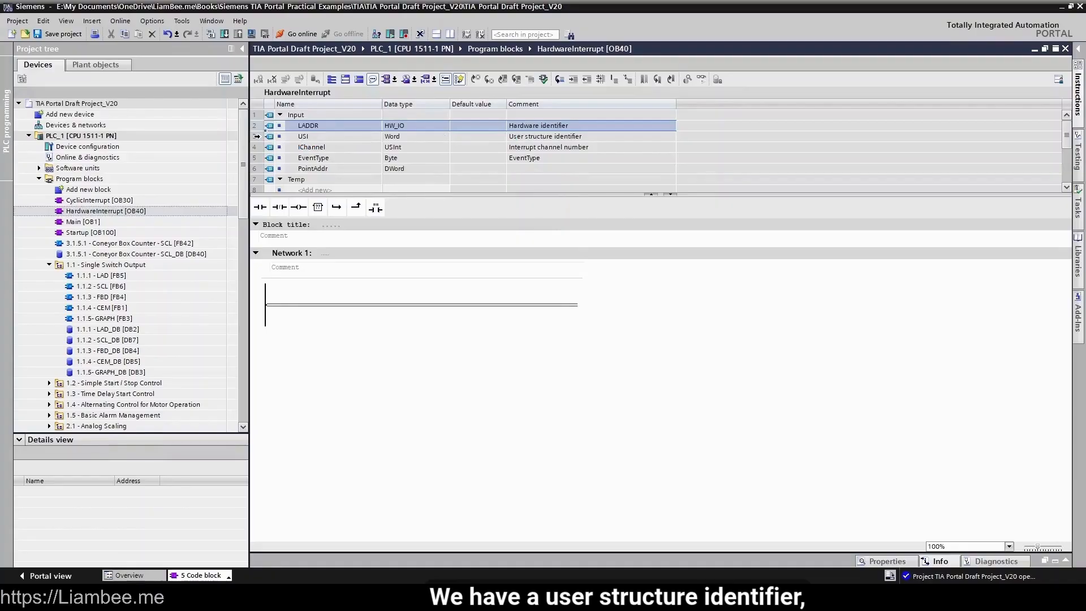
pyautogui.click(256, 137)
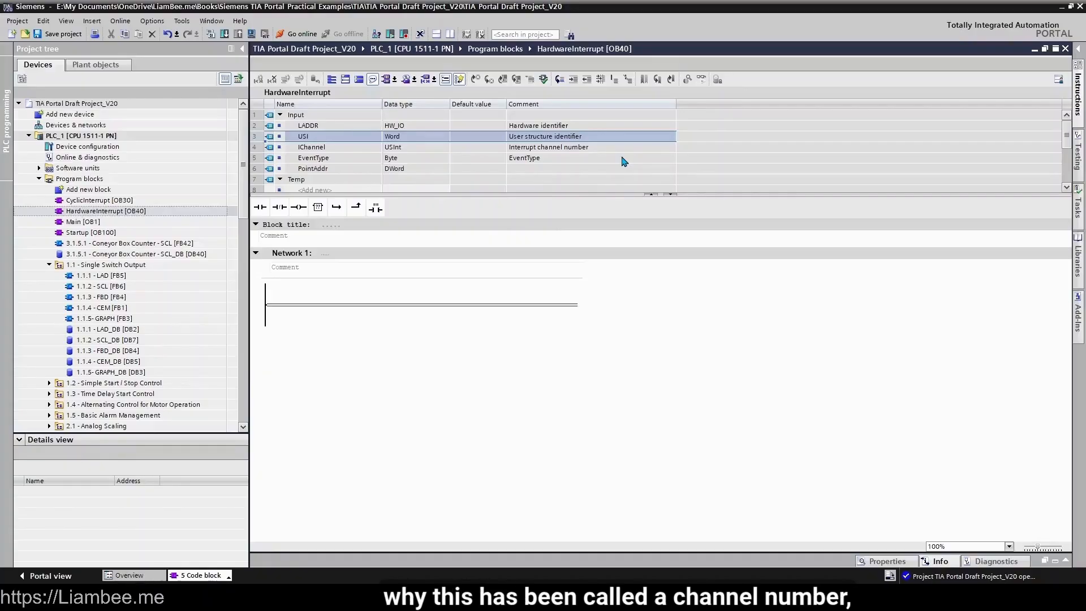
pyautogui.click(303, 147)
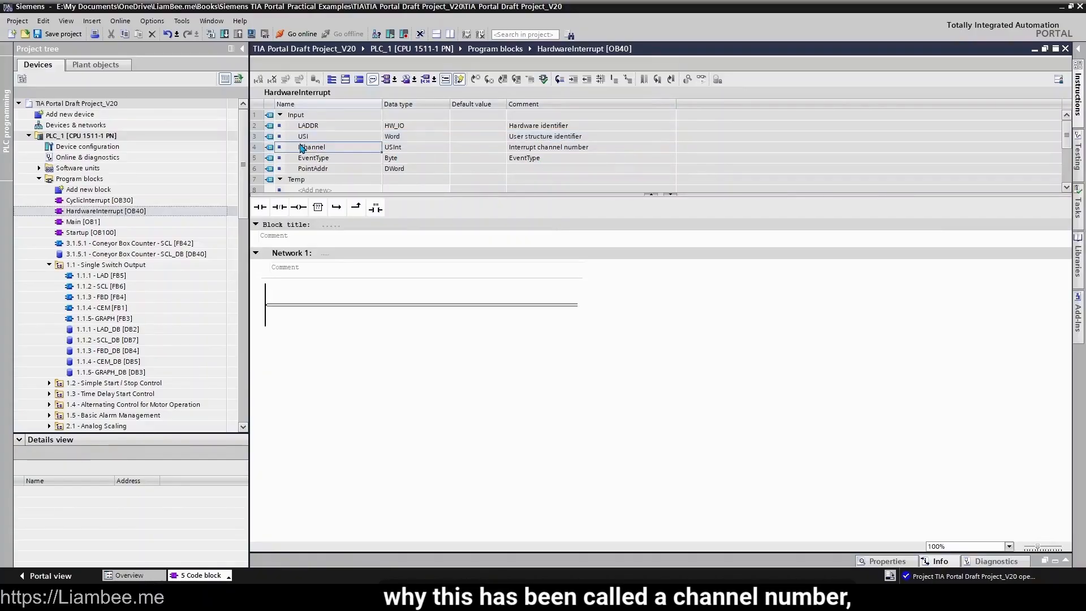
pyautogui.click(350, 158)
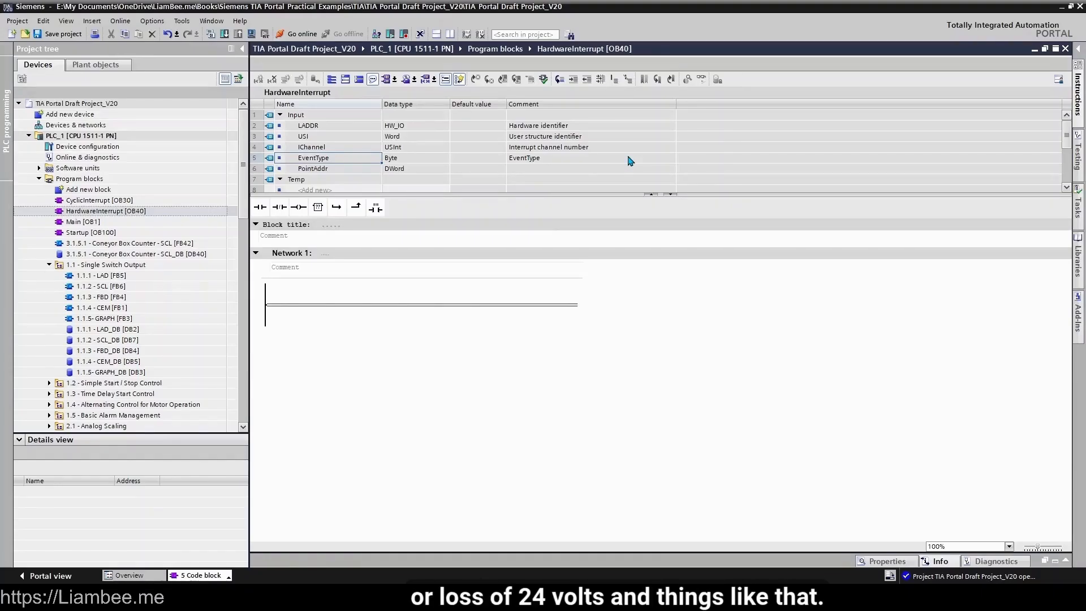
pyautogui.click(355, 172)
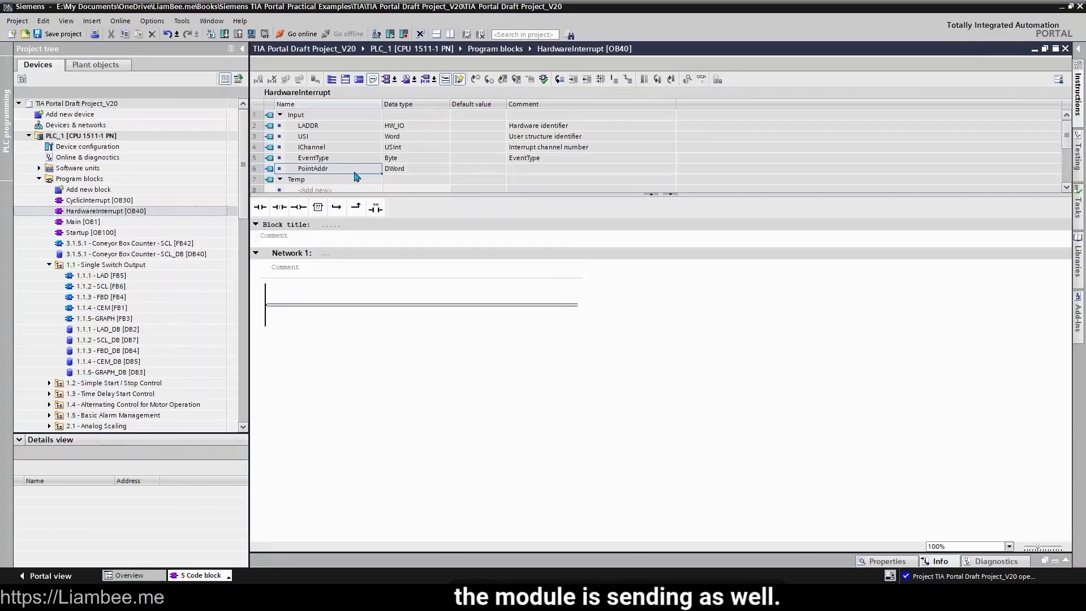
pyautogui.click(250, 157)
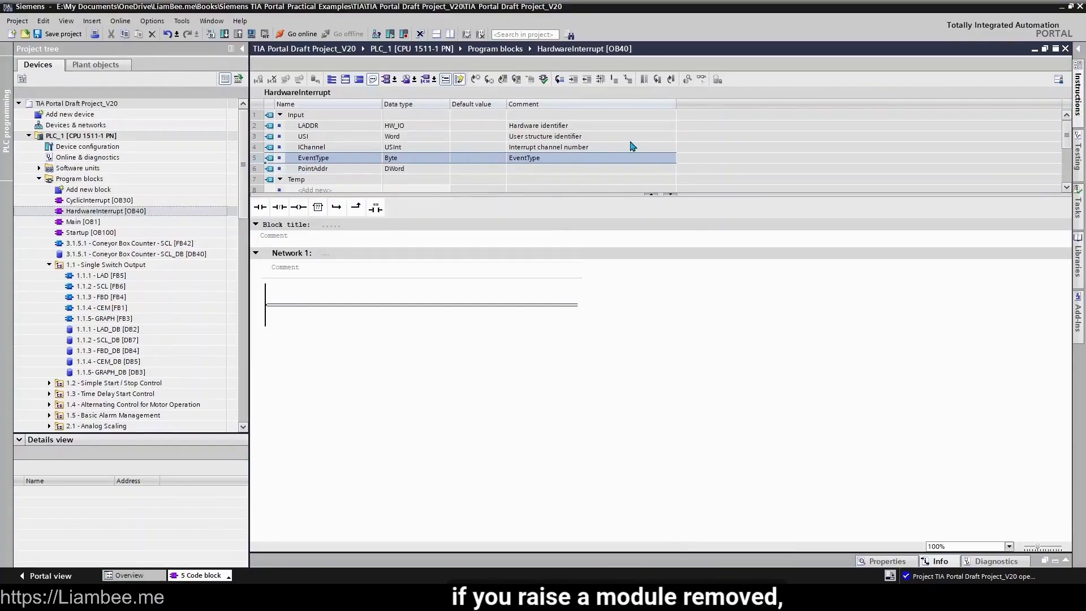
pyautogui.click(316, 170)
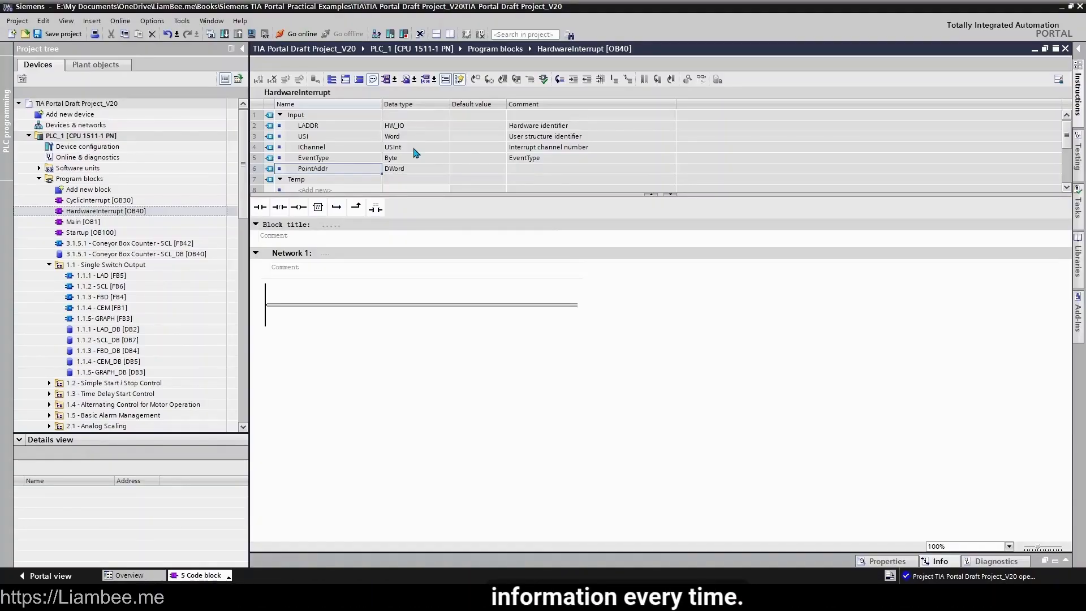
pyautogui.click(327, 308)
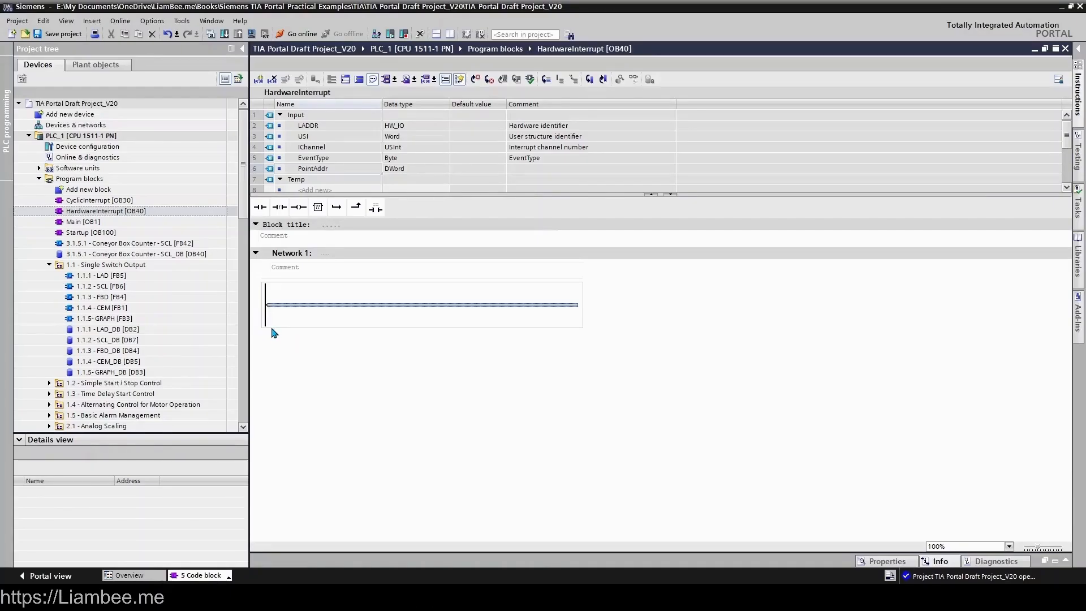
# - Start adding a block and review the organization block descriptions from Time error interrupt through Time of day
pyautogui.click(83, 193)
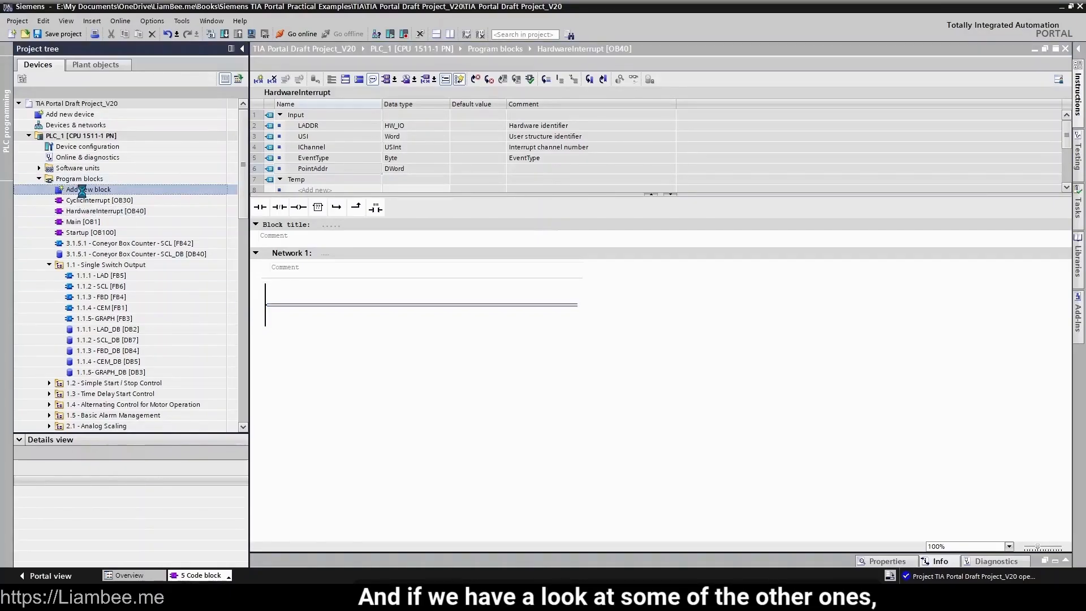
pyautogui.doubleClick(82, 193)
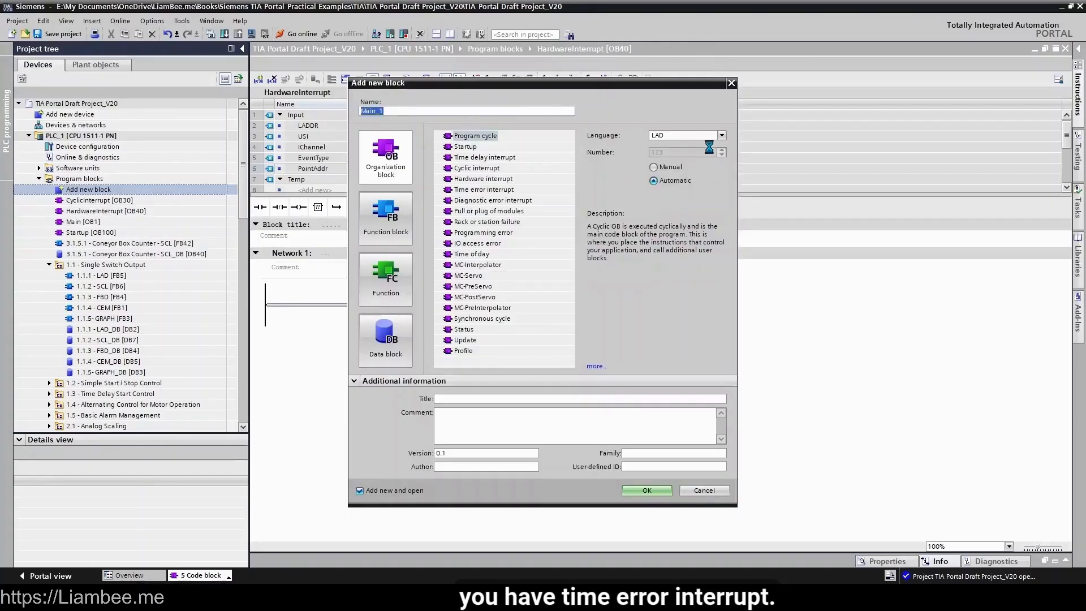
pyautogui.click(503, 193)
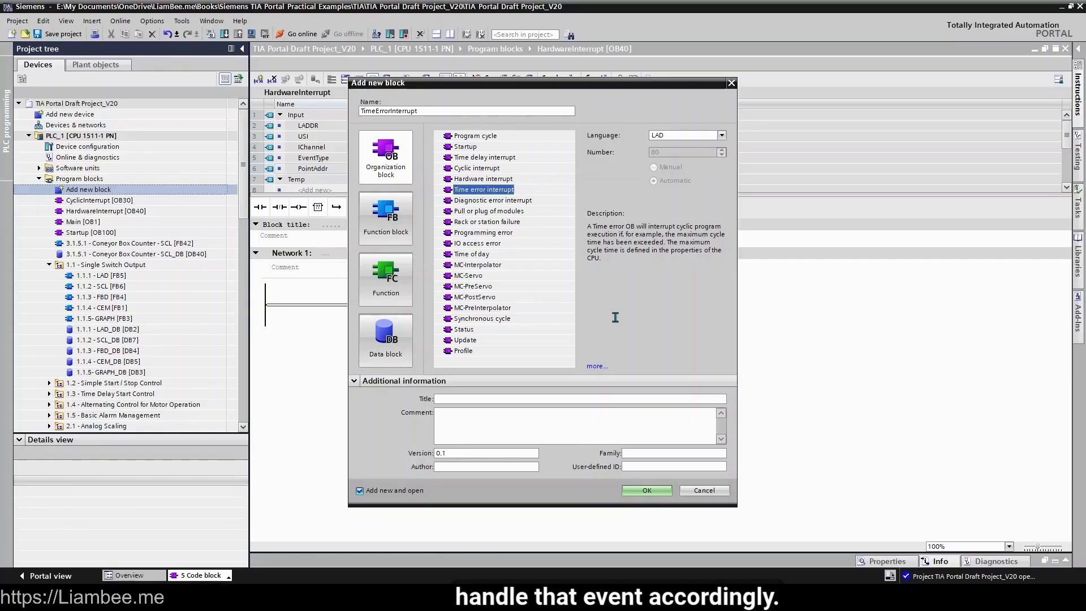
pyautogui.click(492, 201)
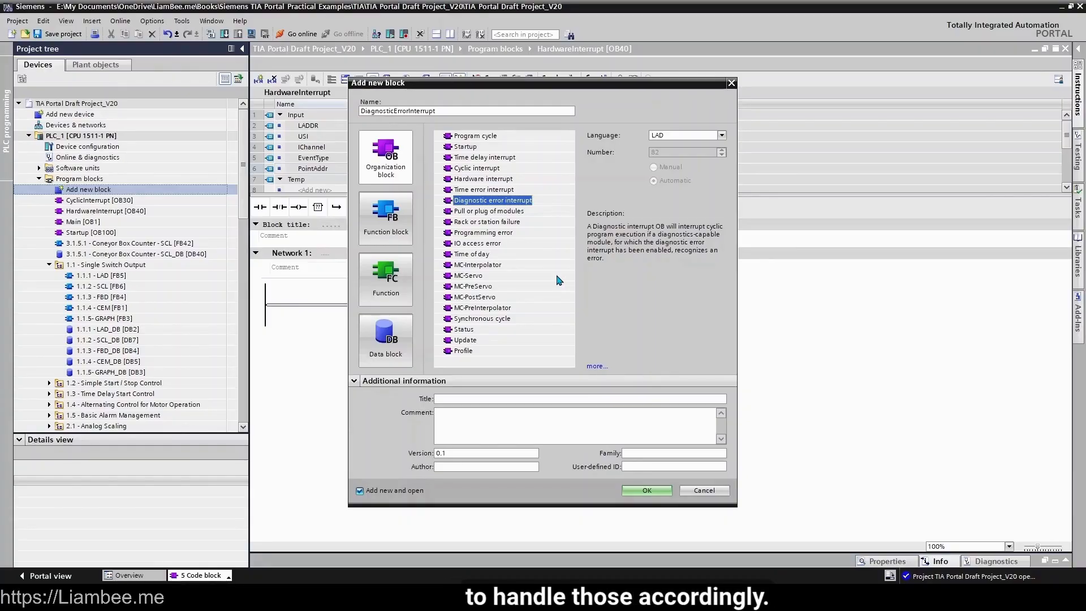
pyautogui.click(501, 211)
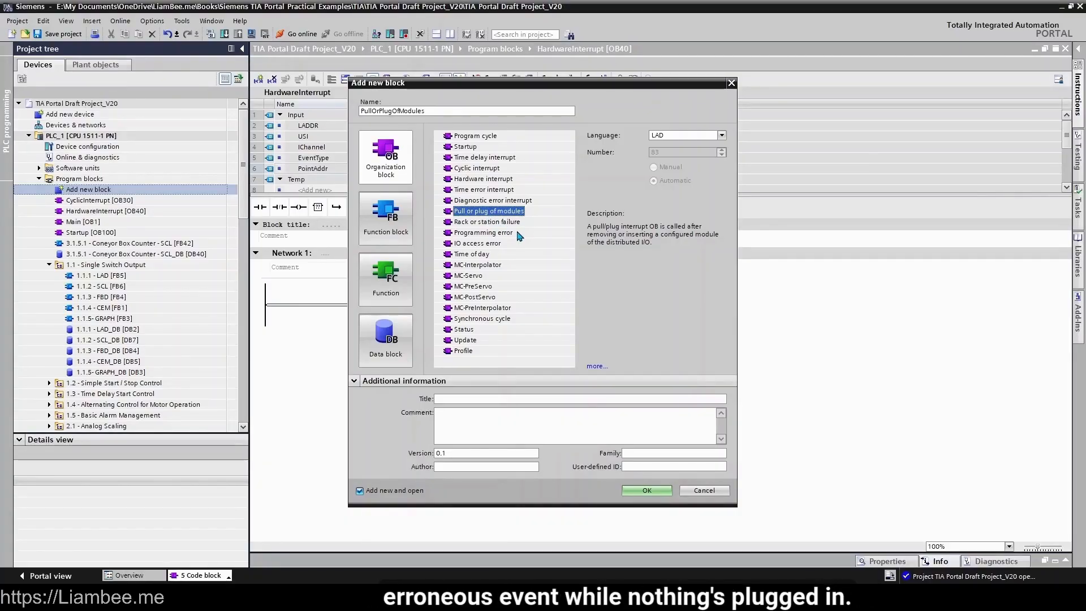
pyautogui.click(497, 222)
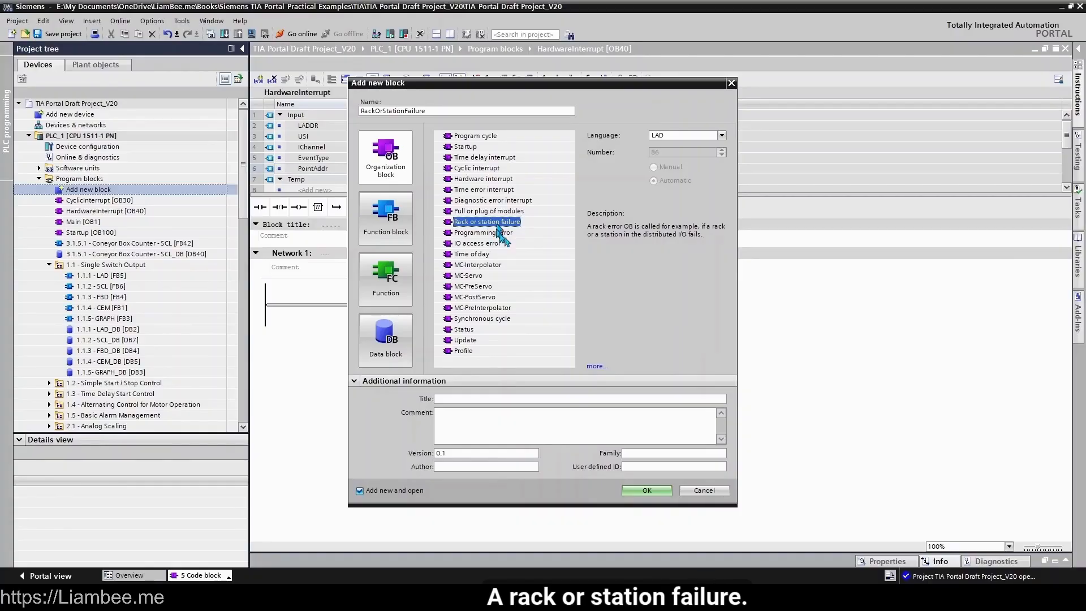
pyautogui.click(487, 232)
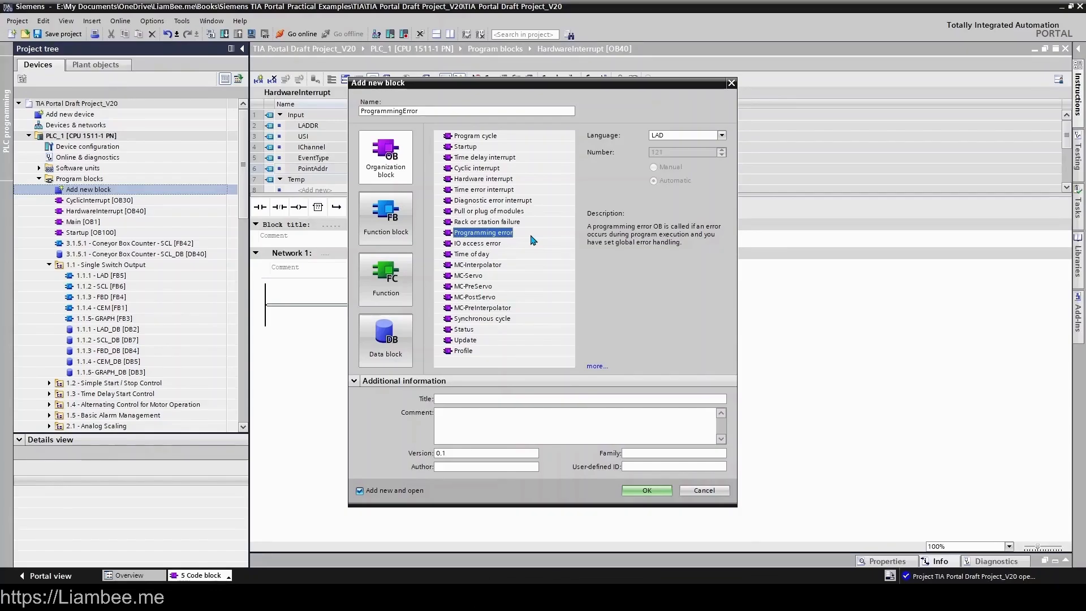
pyautogui.click(521, 247)
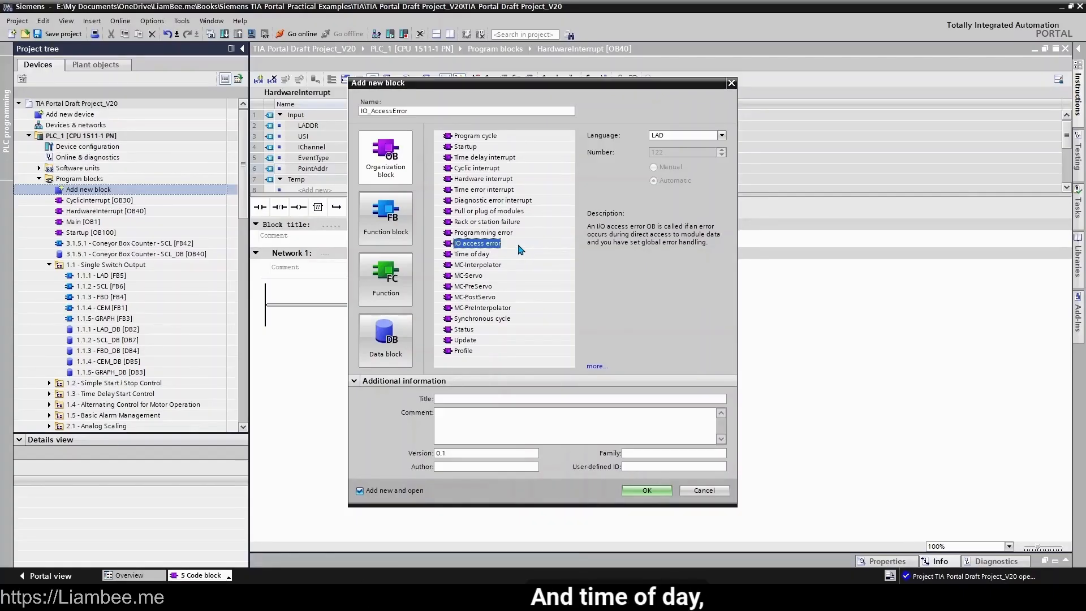
pyautogui.click(518, 256)
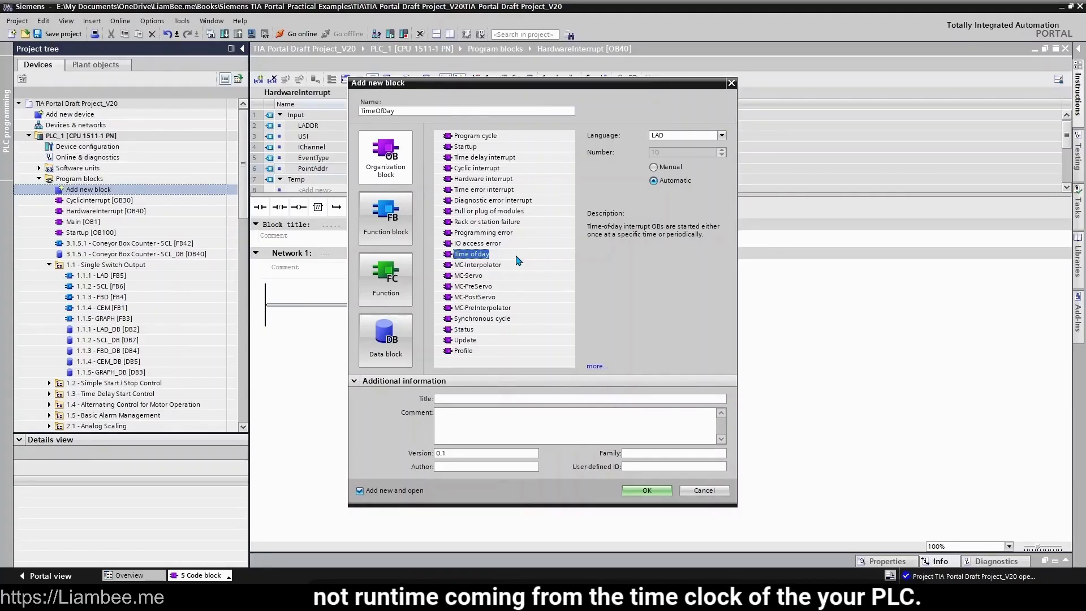
# - Look through the motion control organization block types from MC-Interpolator to MC-PreInterpolator
pyautogui.click(516, 265)
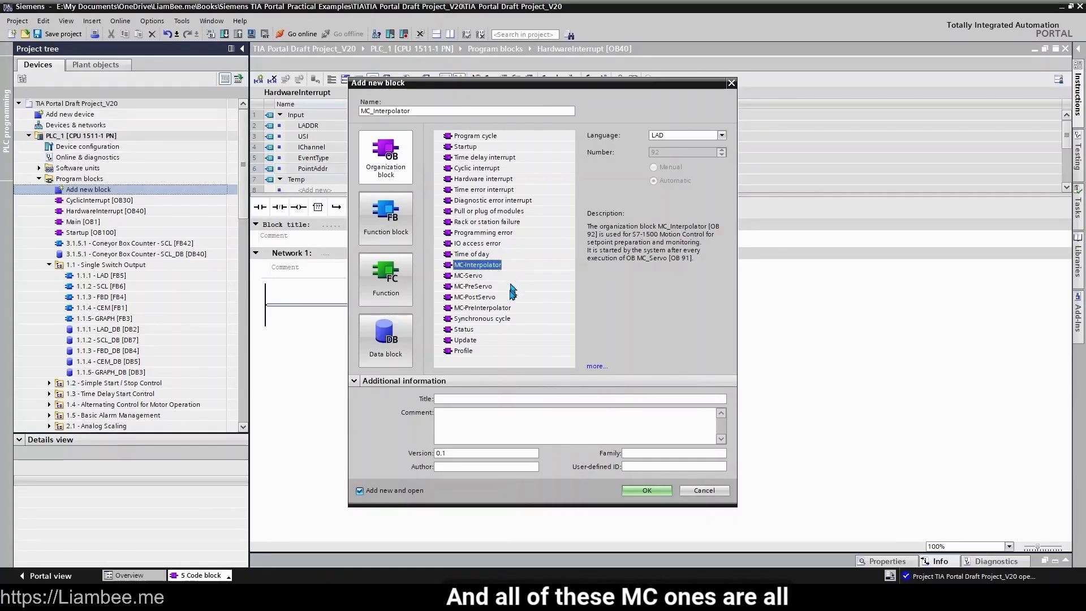
pyautogui.click(474, 276)
pyautogui.click(472, 286)
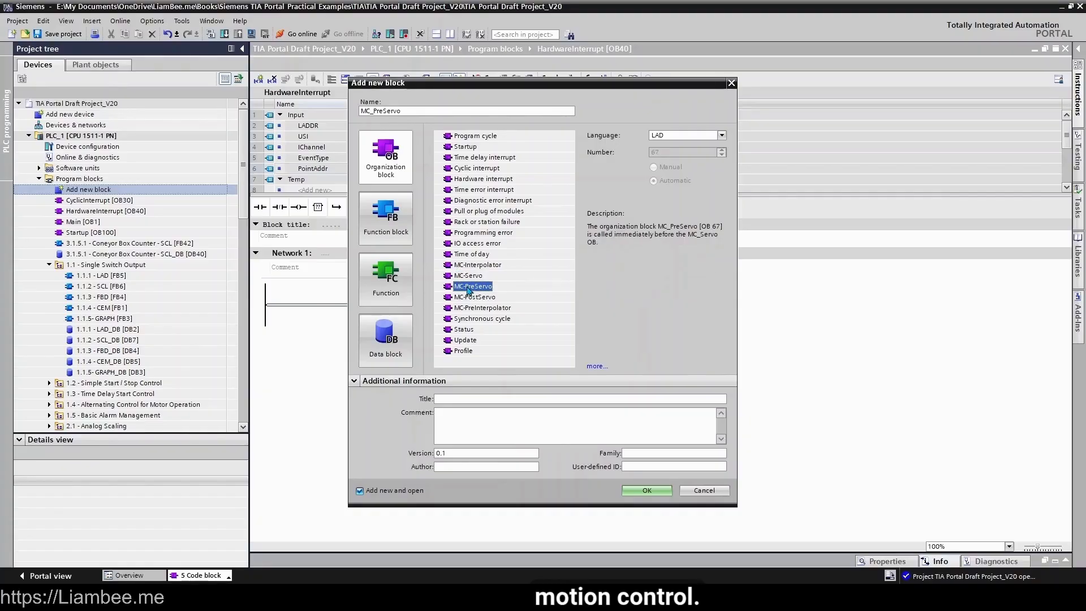
pyautogui.click(472, 297)
pyautogui.click(474, 308)
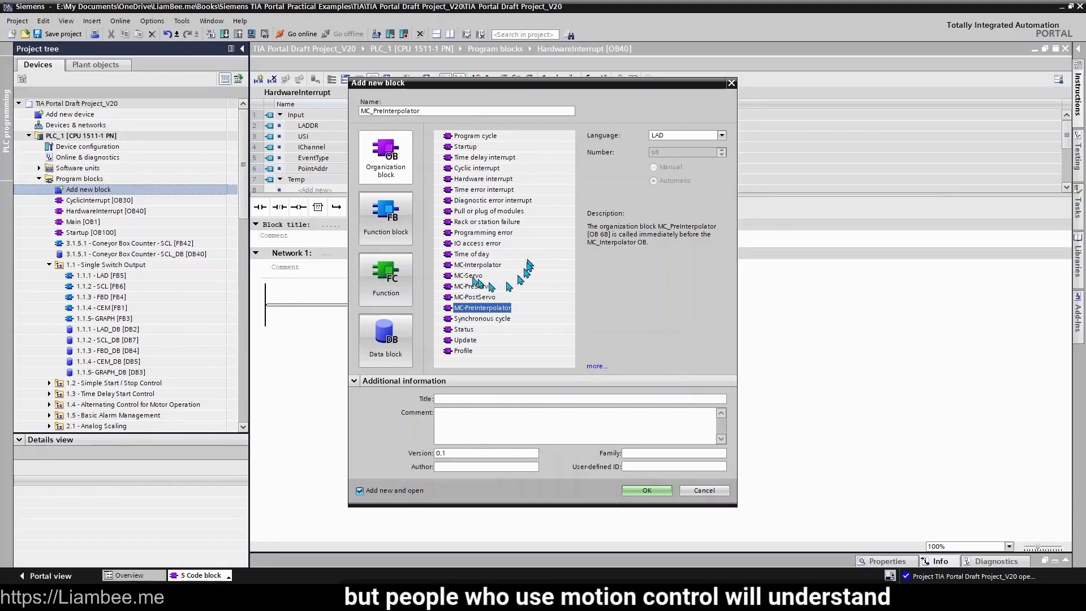
# - Review the Synchronous cycle, Status and Profile block types, cancel adding a block, and select the Startup block
pyautogui.click(483, 320)
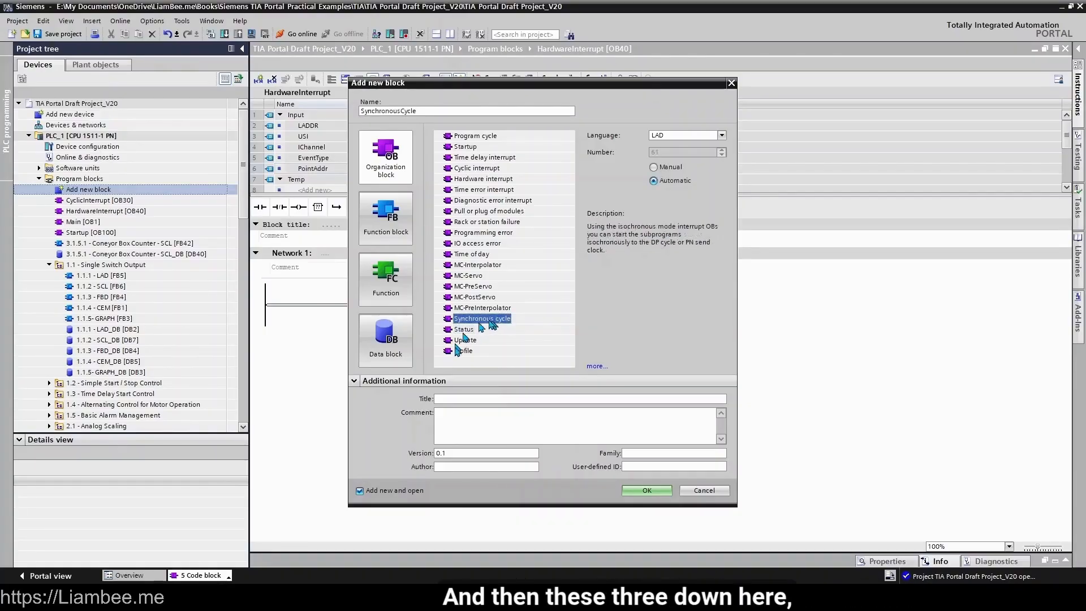
pyautogui.click(467, 339)
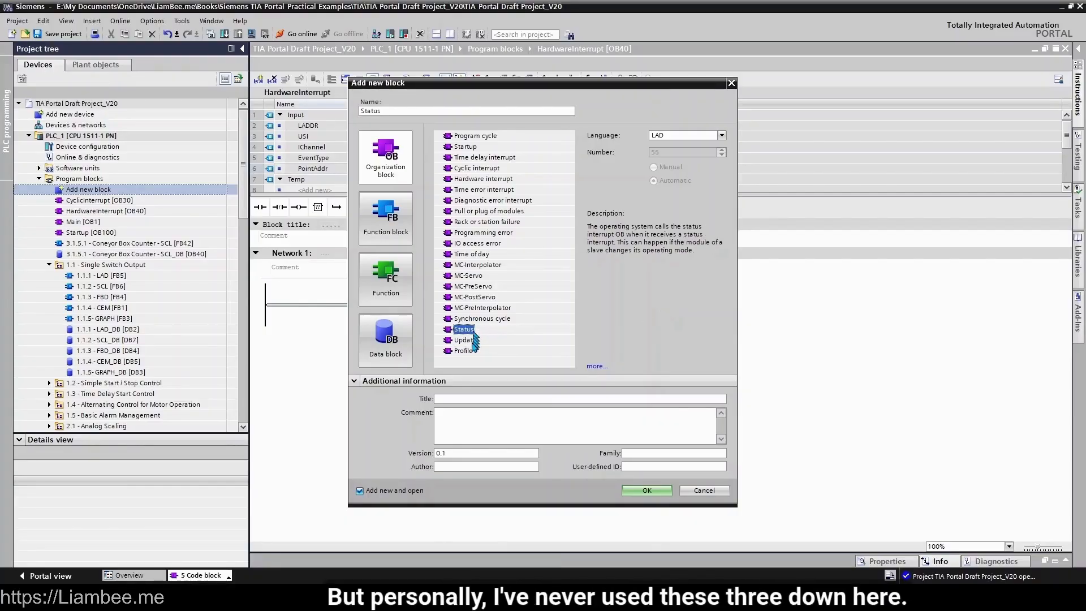
pyautogui.click(470, 352)
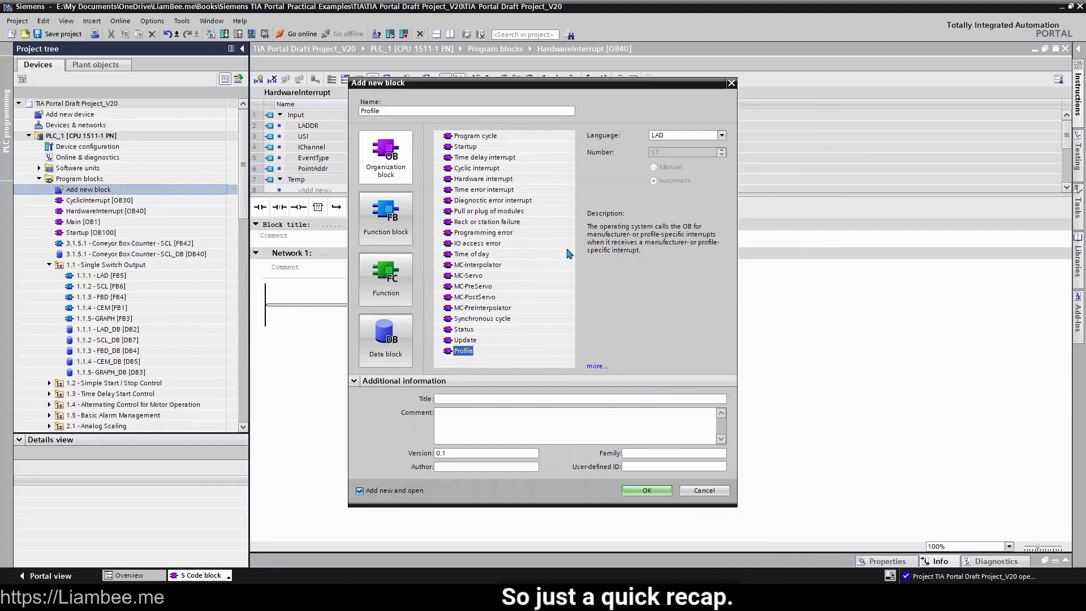
pyautogui.click(704, 491)
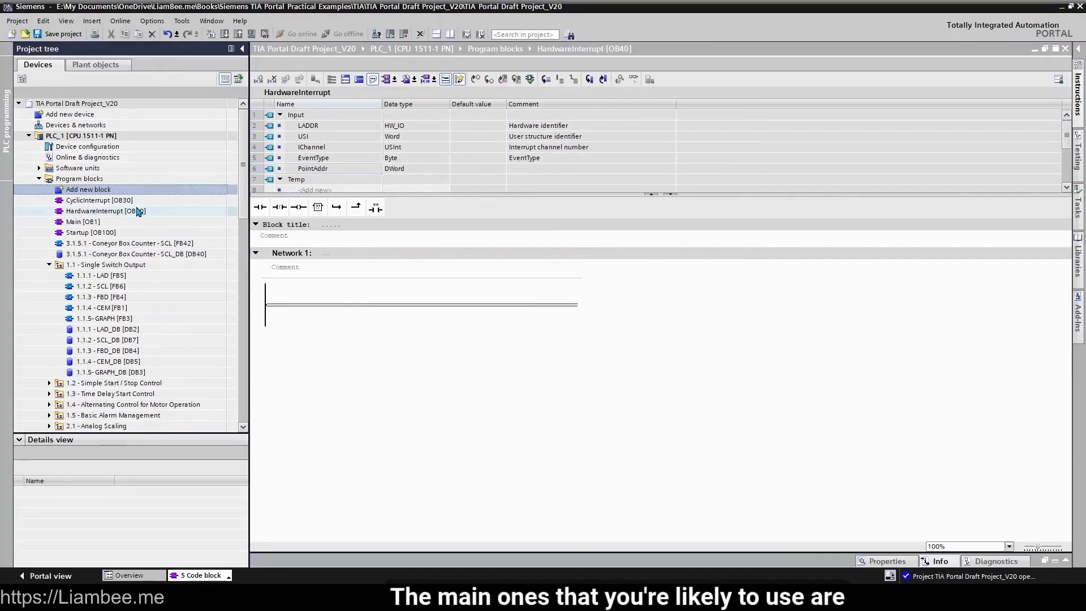
pyautogui.click(102, 235)
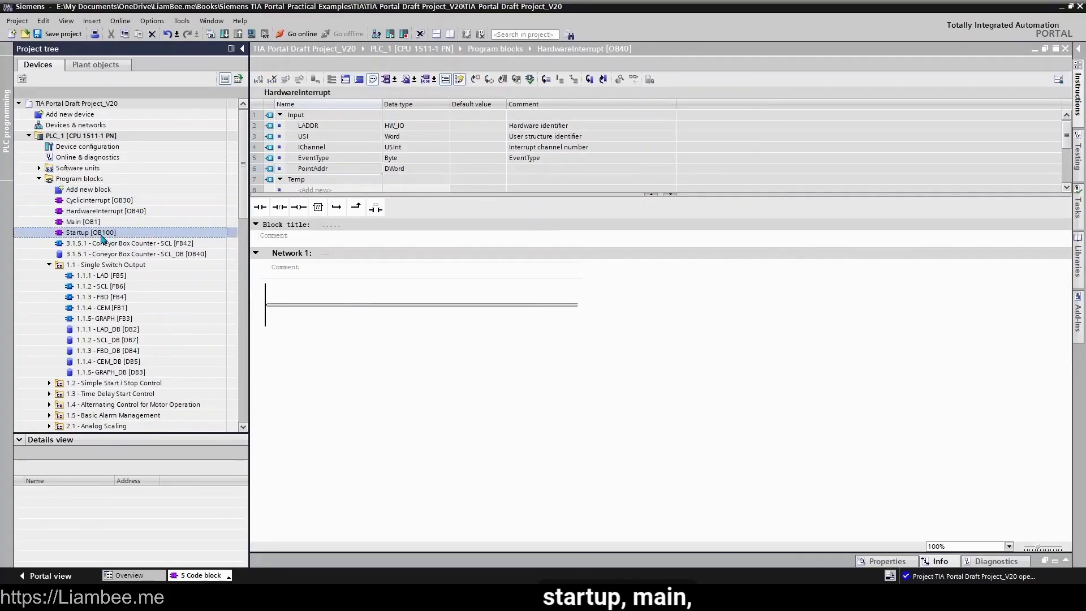
# - Select the Main, HardwareInterrupt and CyclicInterrupt blocks in turn to go over the added organization blocks
pyautogui.click(104, 224)
pyautogui.click(108, 214)
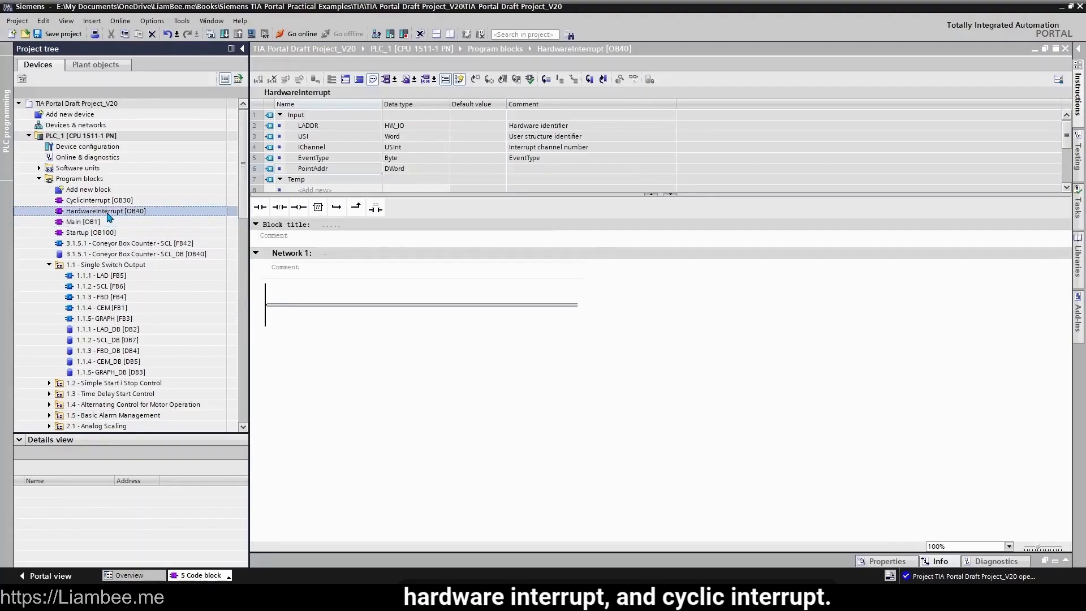
pyautogui.click(105, 201)
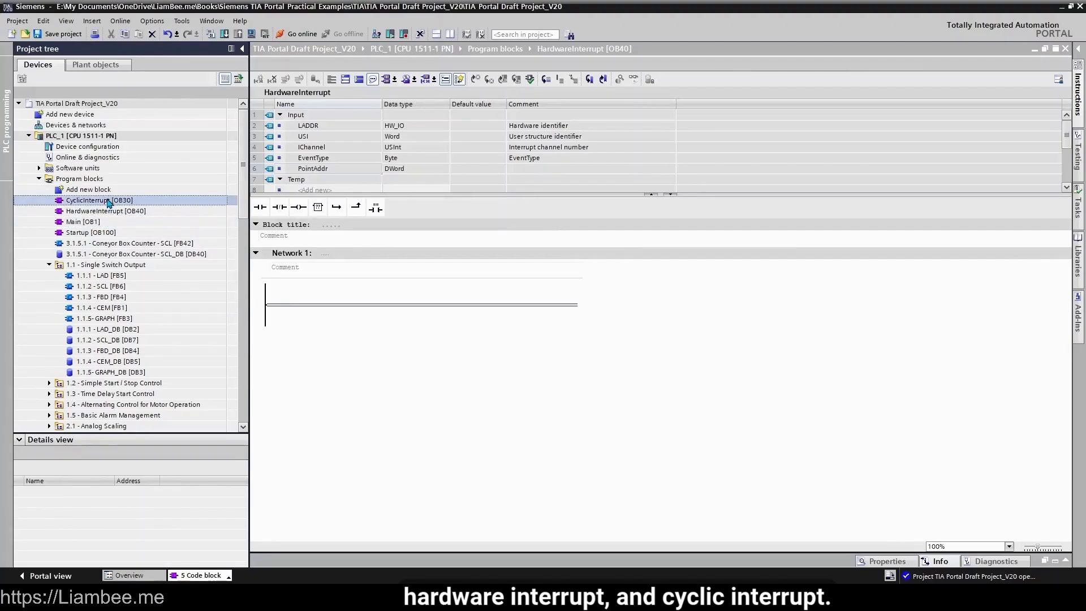
# - Start adding a block, review the Programming error organization block description, and cancel without adding it
pyautogui.doubleClick(103, 190)
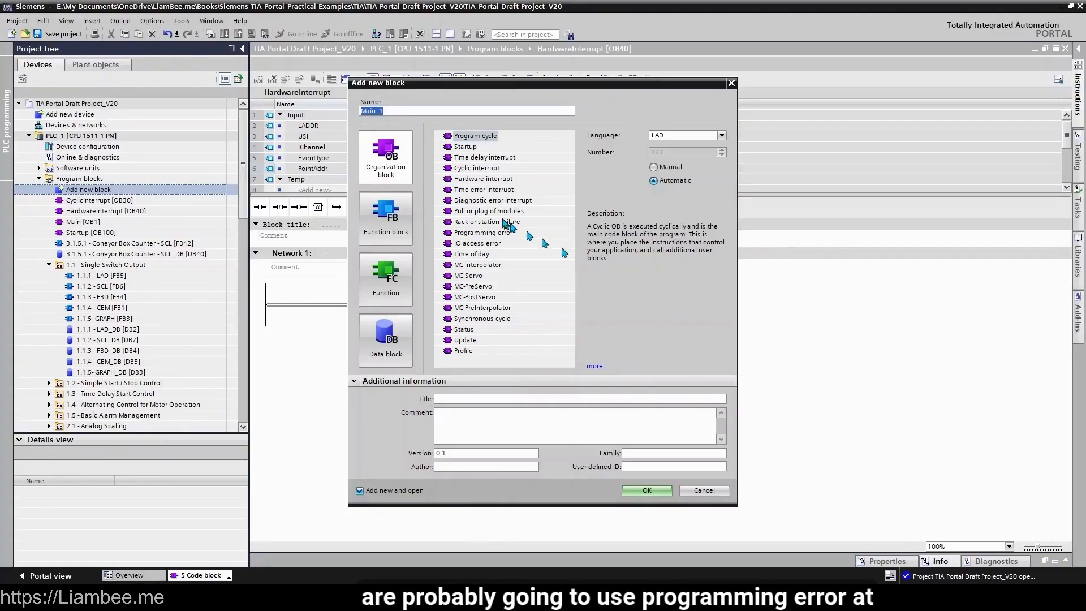
pyautogui.click(504, 234)
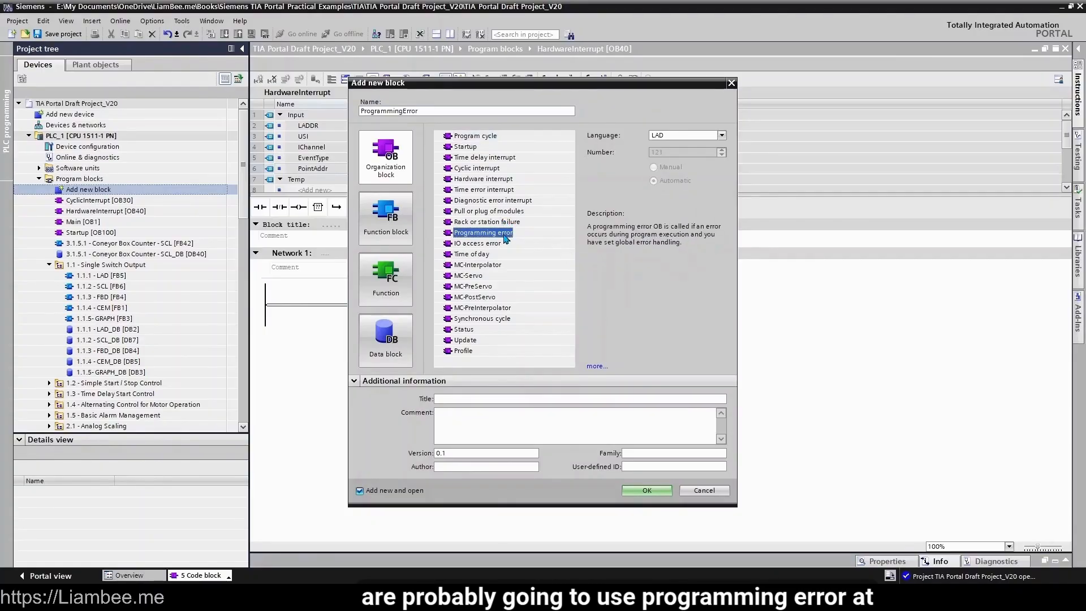
pyautogui.click(705, 491)
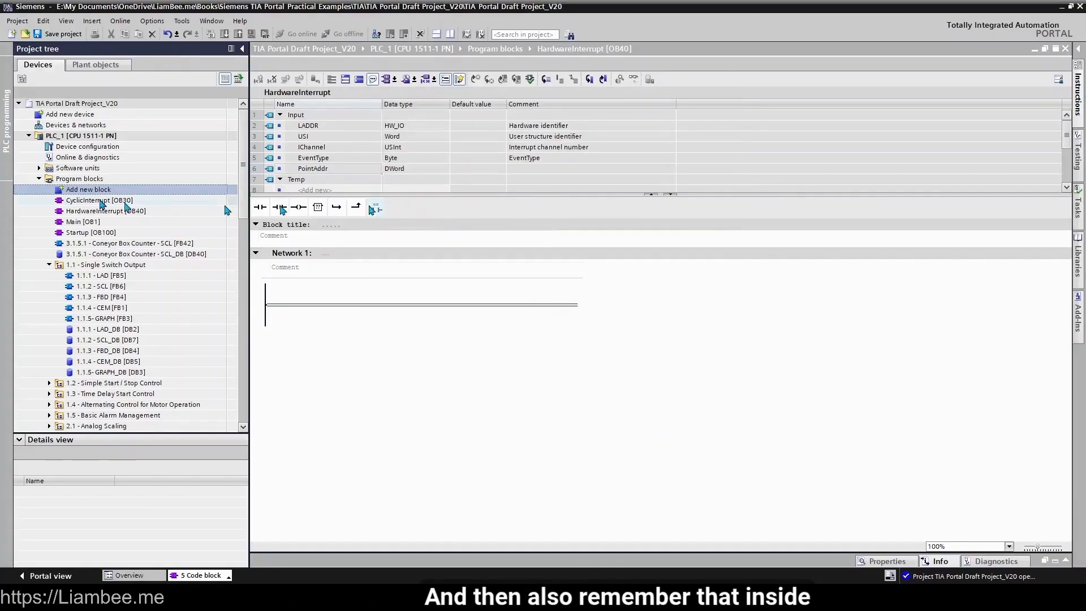
# - Review the CyclicInterrupt block's cyclic time, phase offset, priority and event queueing properties, and close them without changes
pyautogui.rightClick(102, 202)
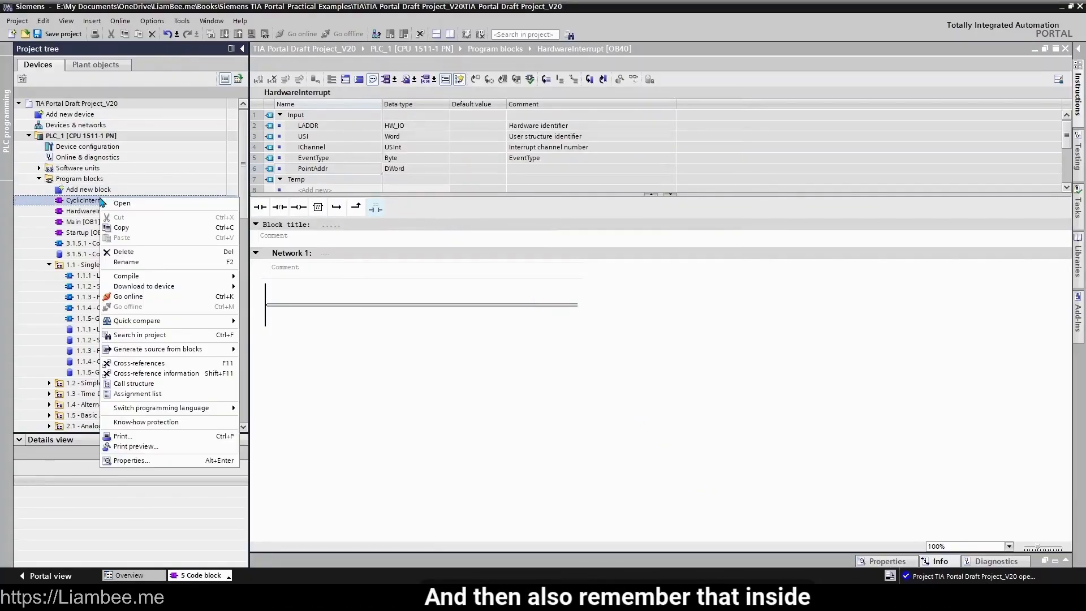
pyautogui.click(189, 460)
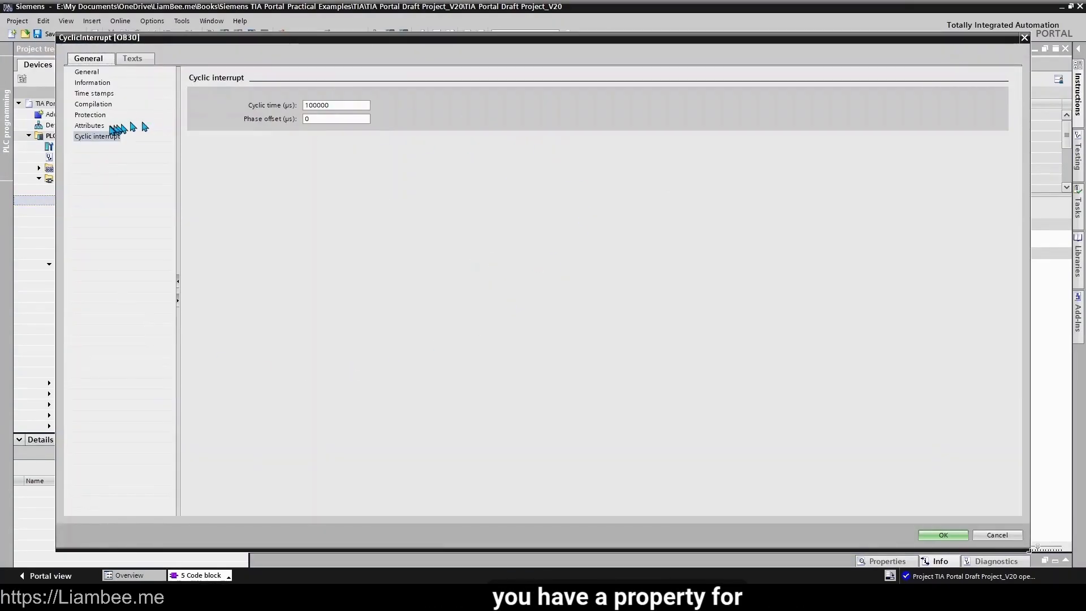
pyautogui.click(93, 126)
pyautogui.click(101, 137)
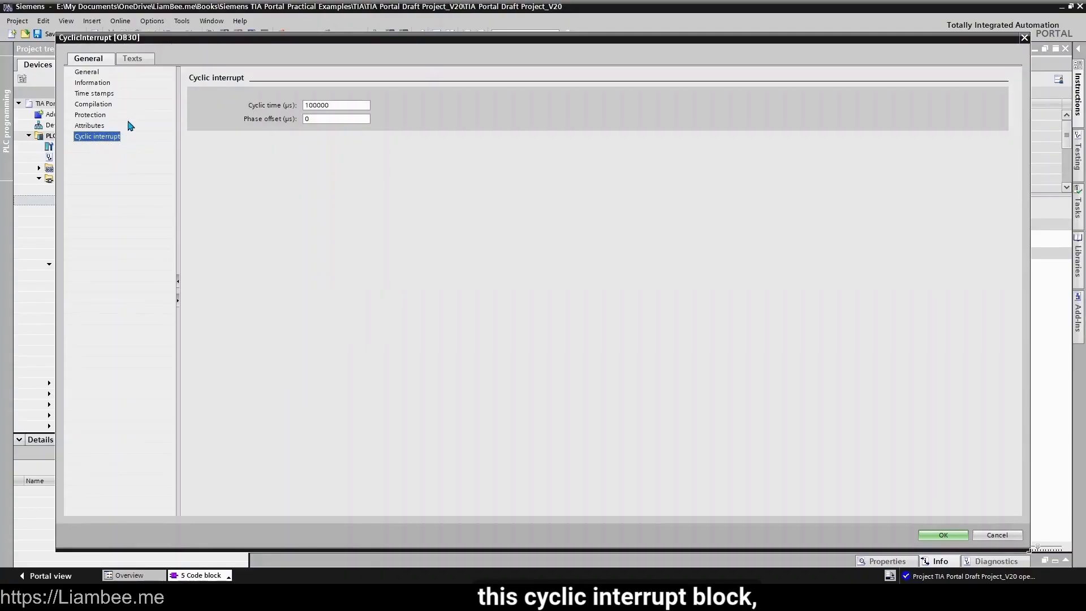
pyautogui.click(97, 126)
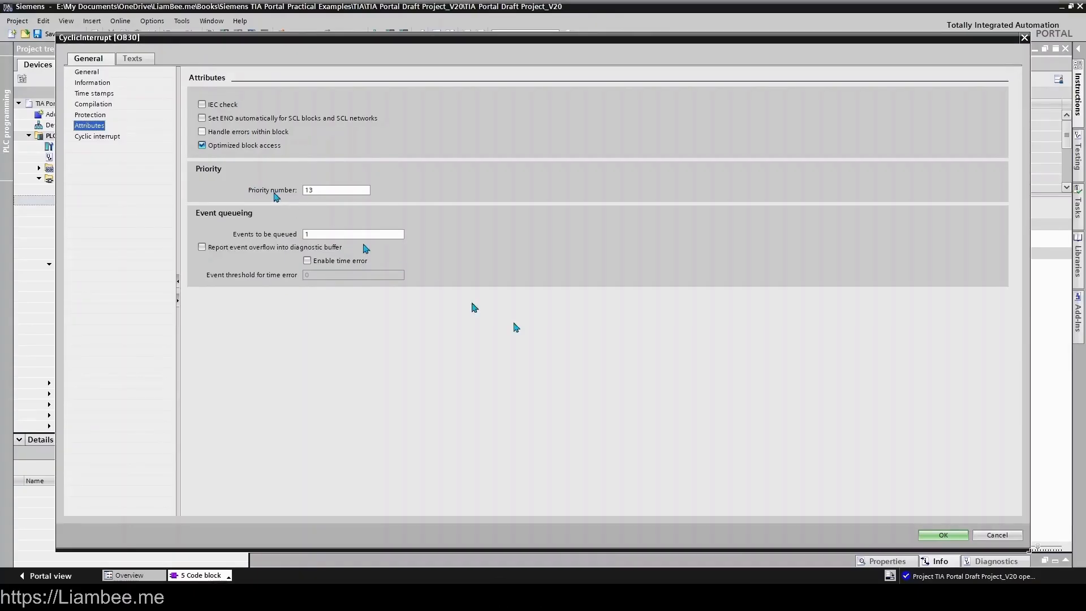
pyautogui.click(997, 535)
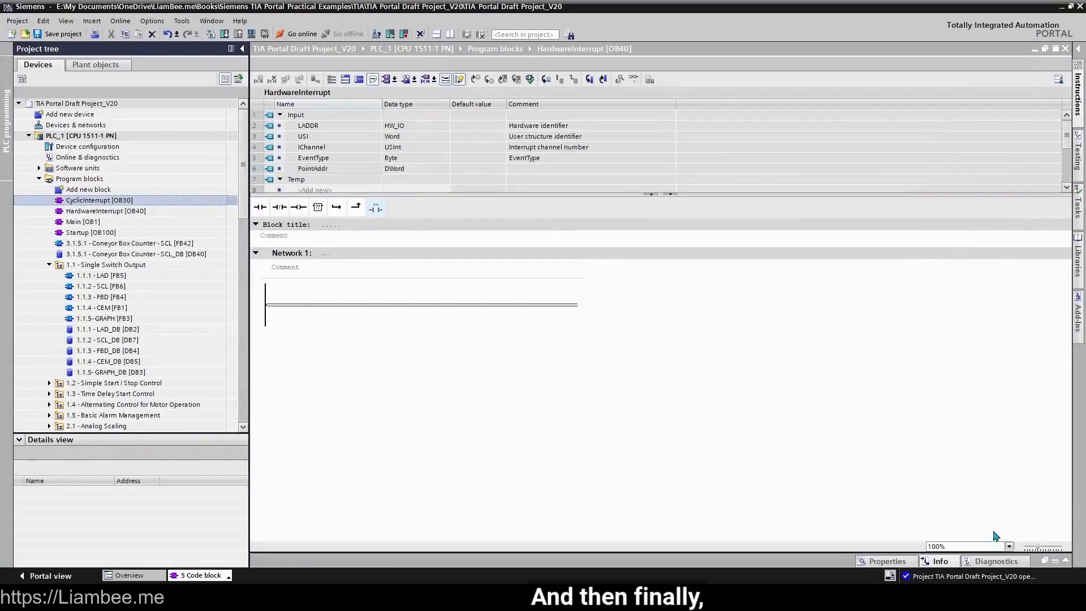